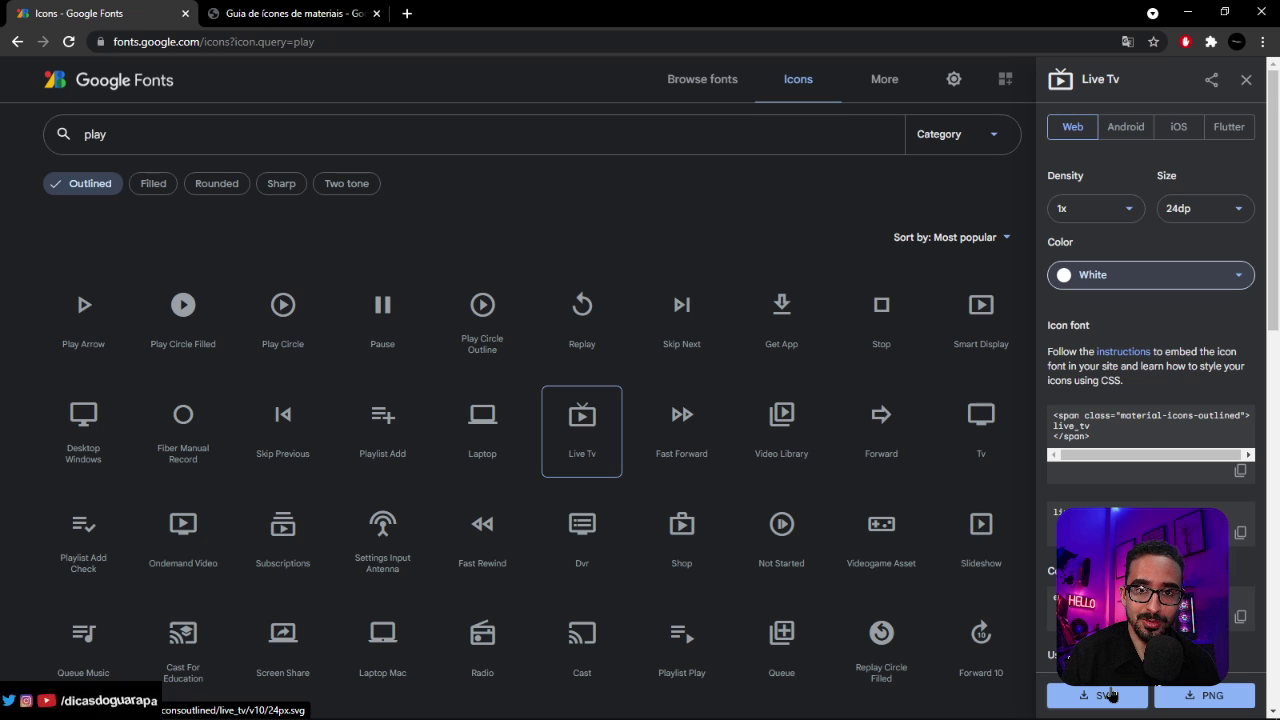
Switch to Inkscape and lock the width-to-height ratio of the selected refresh icon
key("alt+Tab")
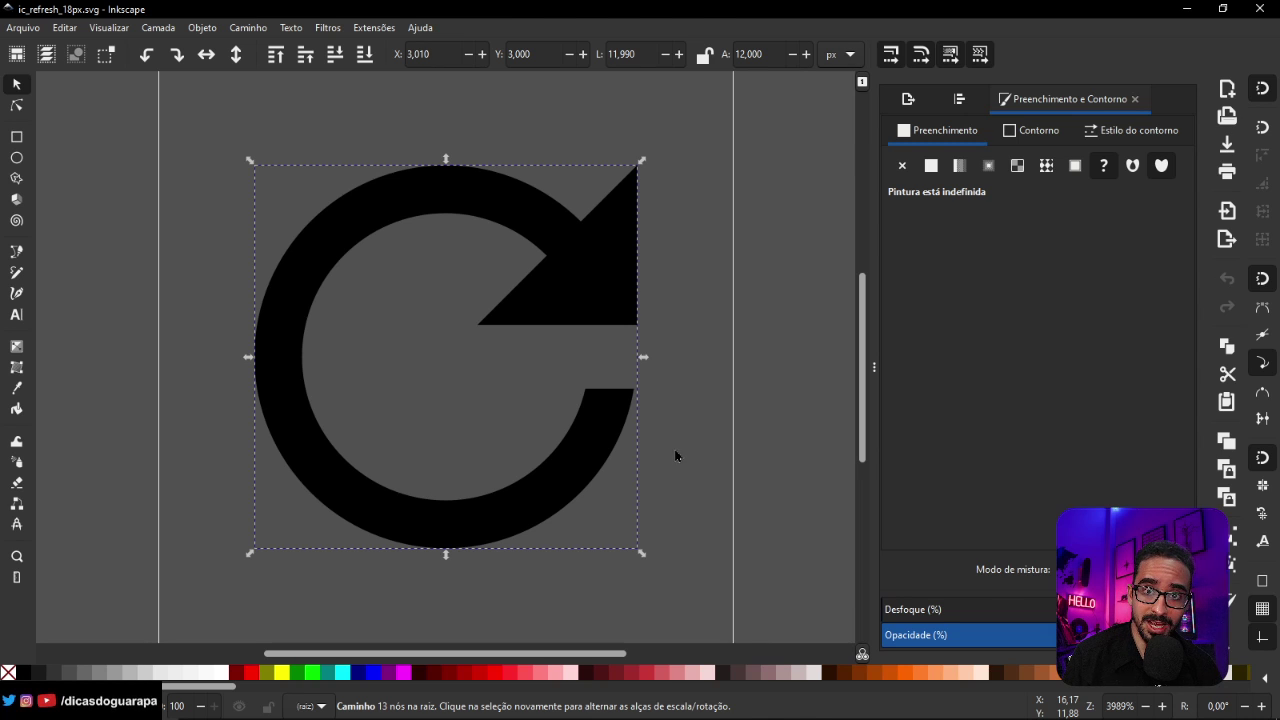
left_click(705, 58)
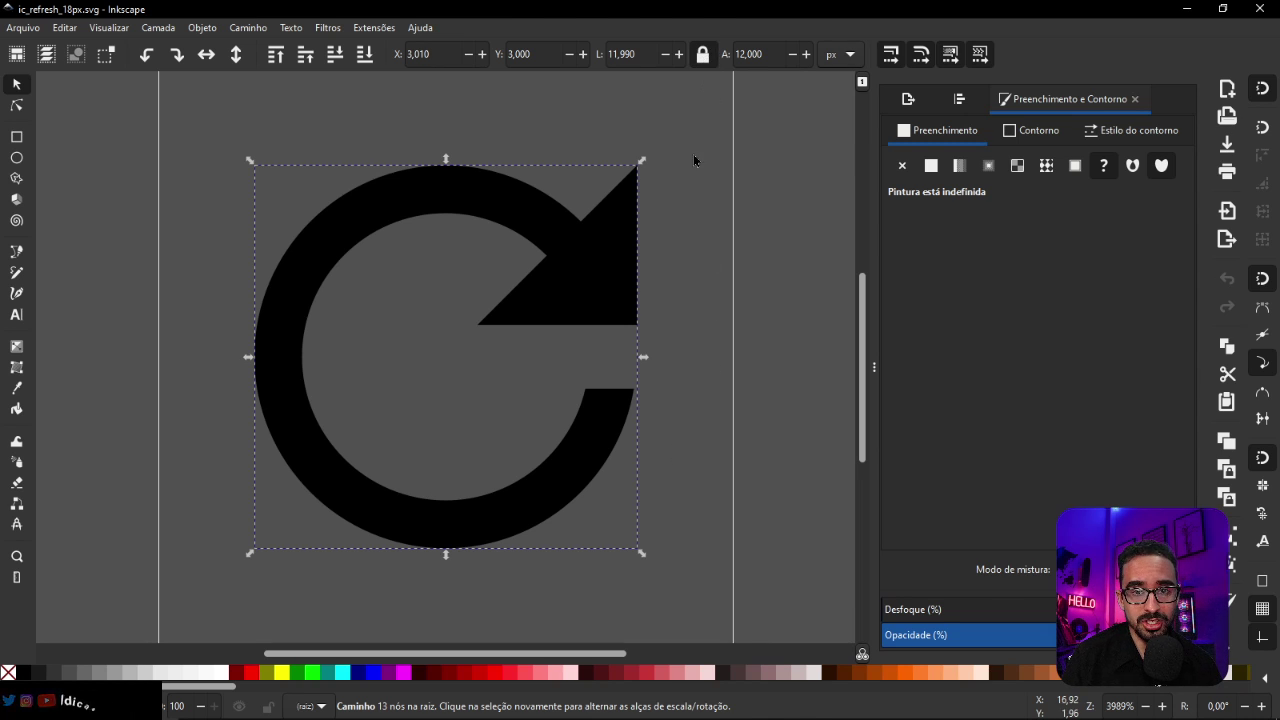
Enlarge the refresh icon proportionally to about 25.2 × 25.2 px and move it up and left, partly off the page
scroll(567, 487, "down", 2)
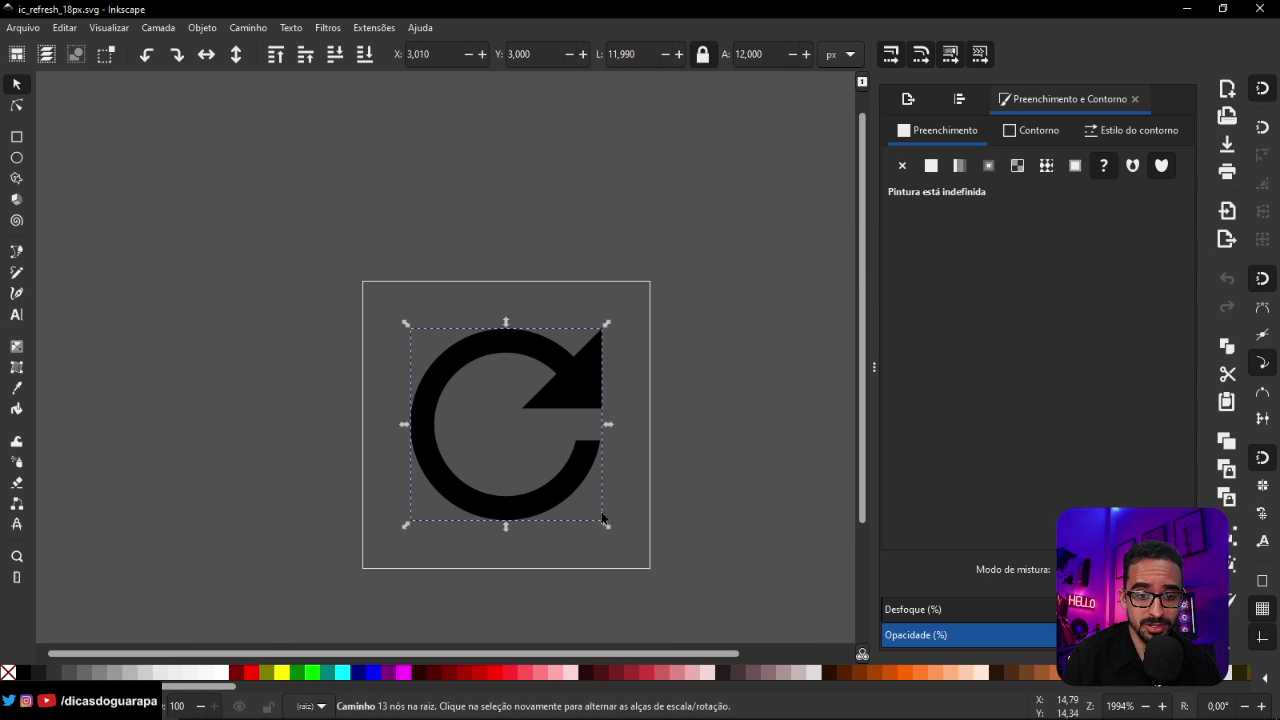
left_click_drag(606, 524, 700, 620)
left_click(594, 510)
left_click(581, 487)
left_click_drag(674, 411, 434, 213)
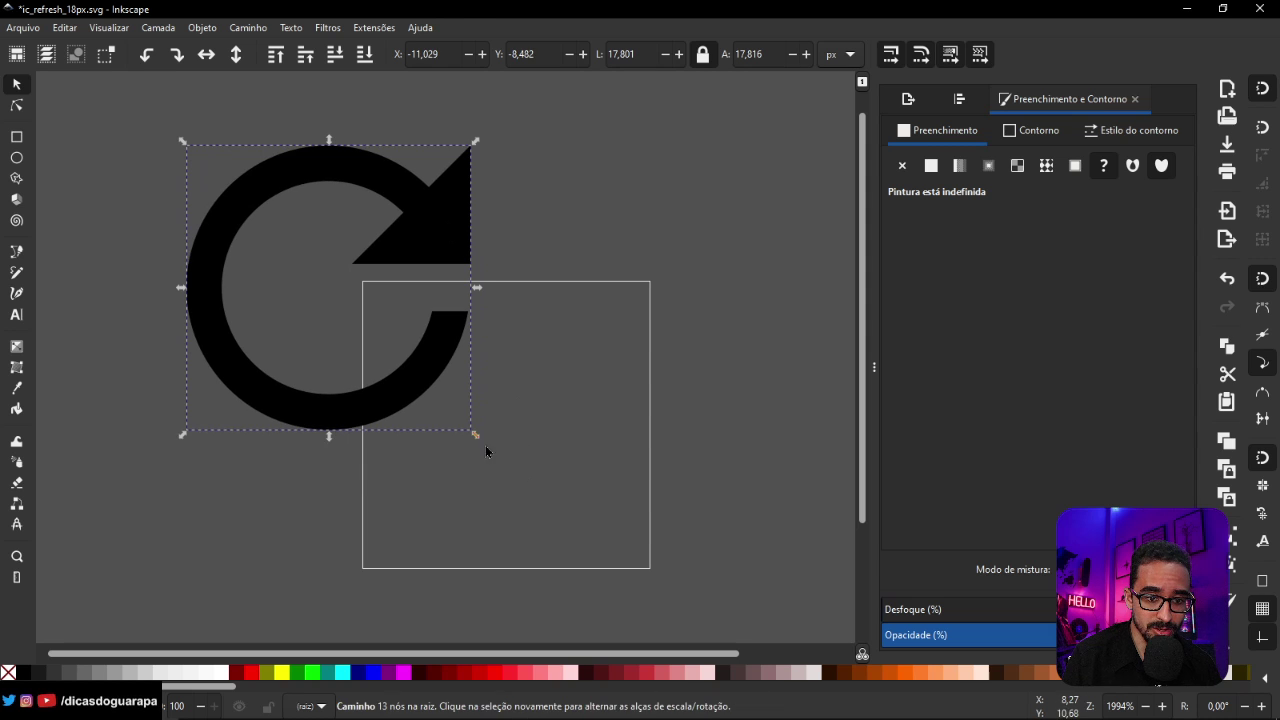
left_click_drag(477, 440, 714, 560)
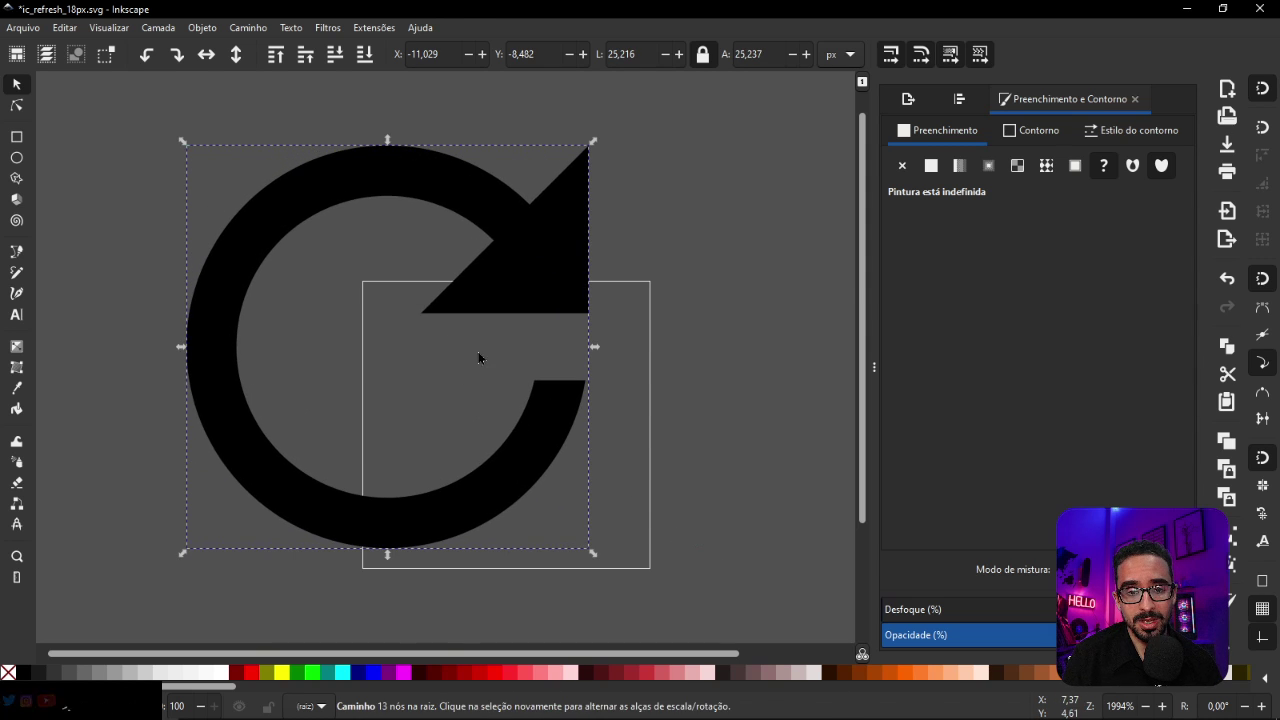
Examine the enlarged arrowhead's edges up close, and undo the icon's move and enlargement
scroll(451, 309, "up", 12)
scroll(390, 298, "up", 5)
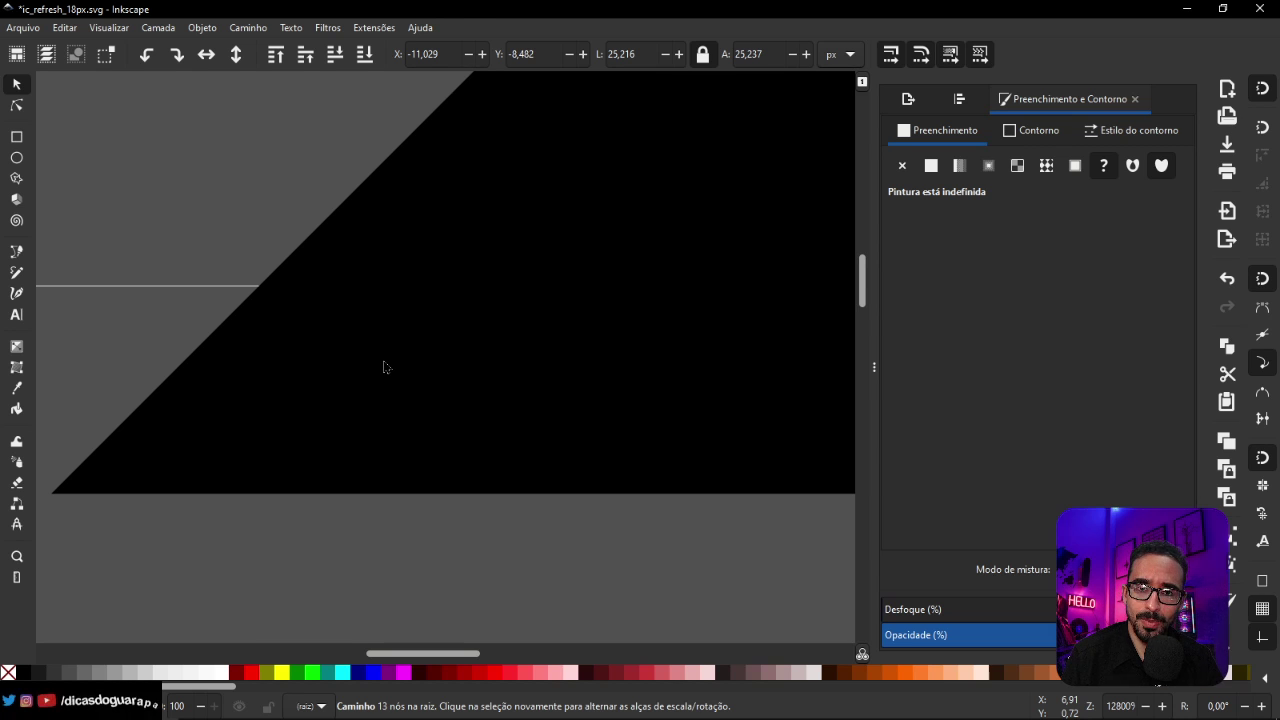
scroll(383, 367, "down", 6)
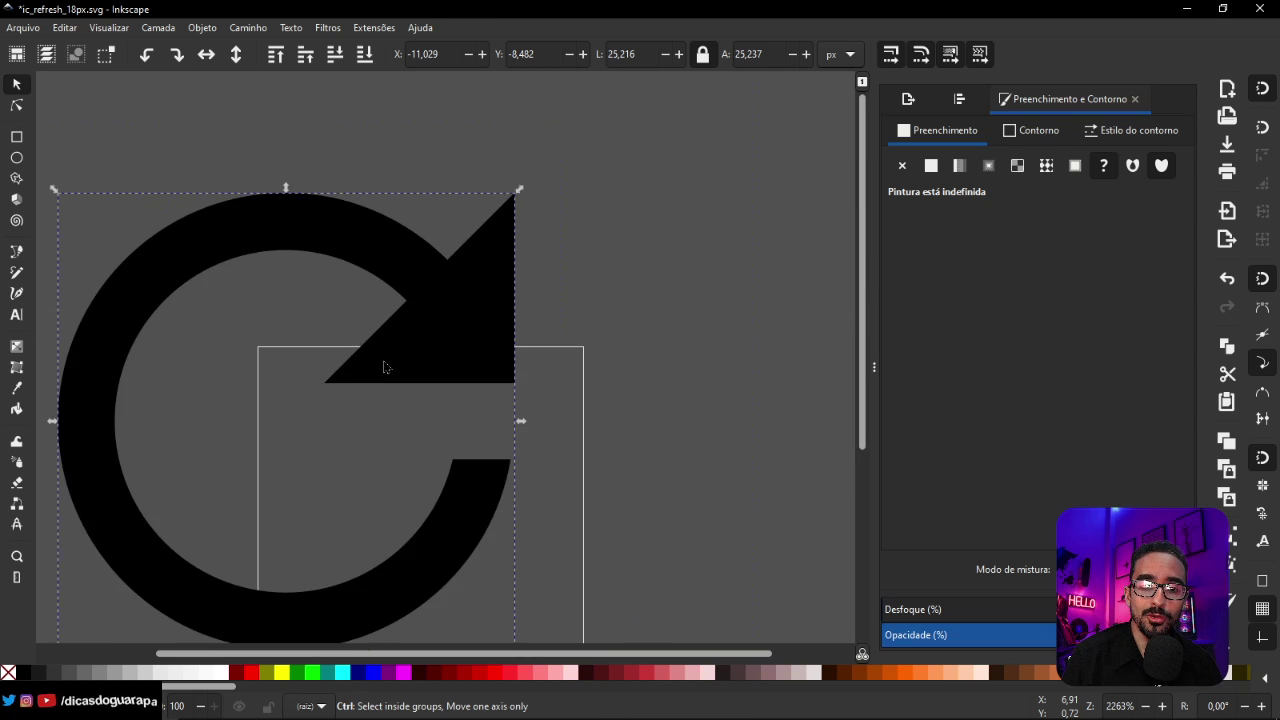
key("ctrl+z")
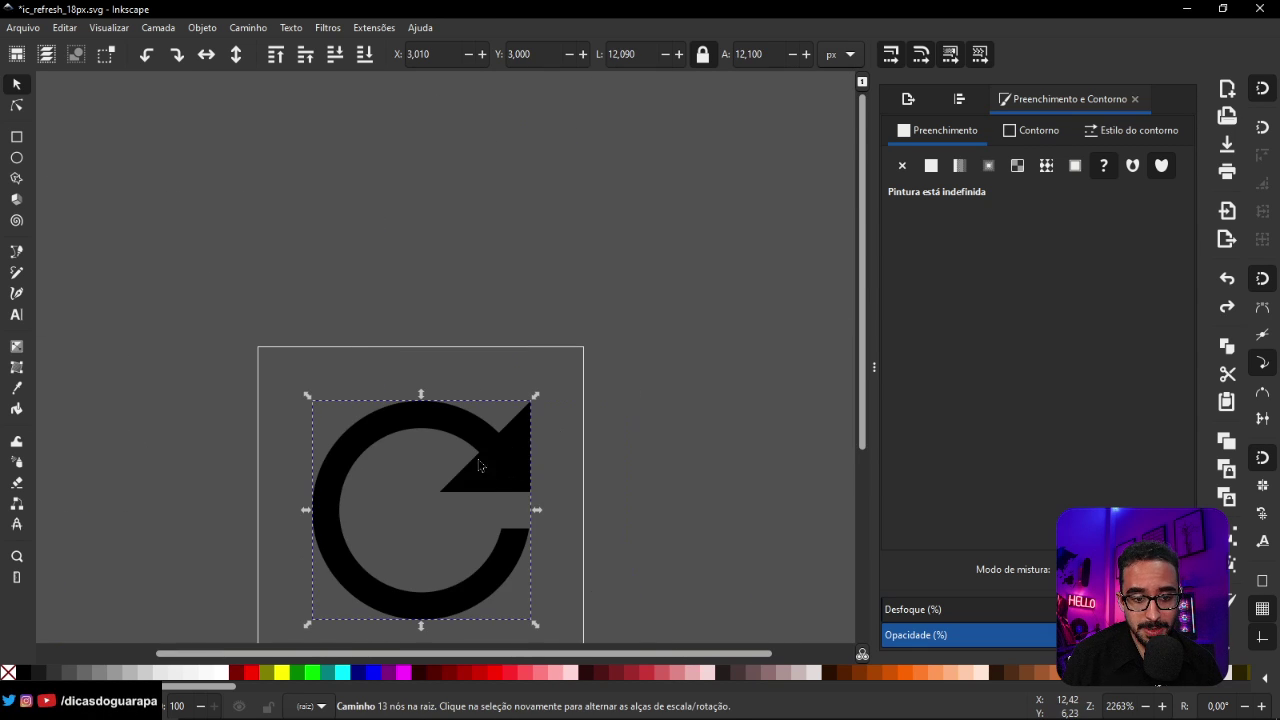
scroll(472, 456, "down", 2)
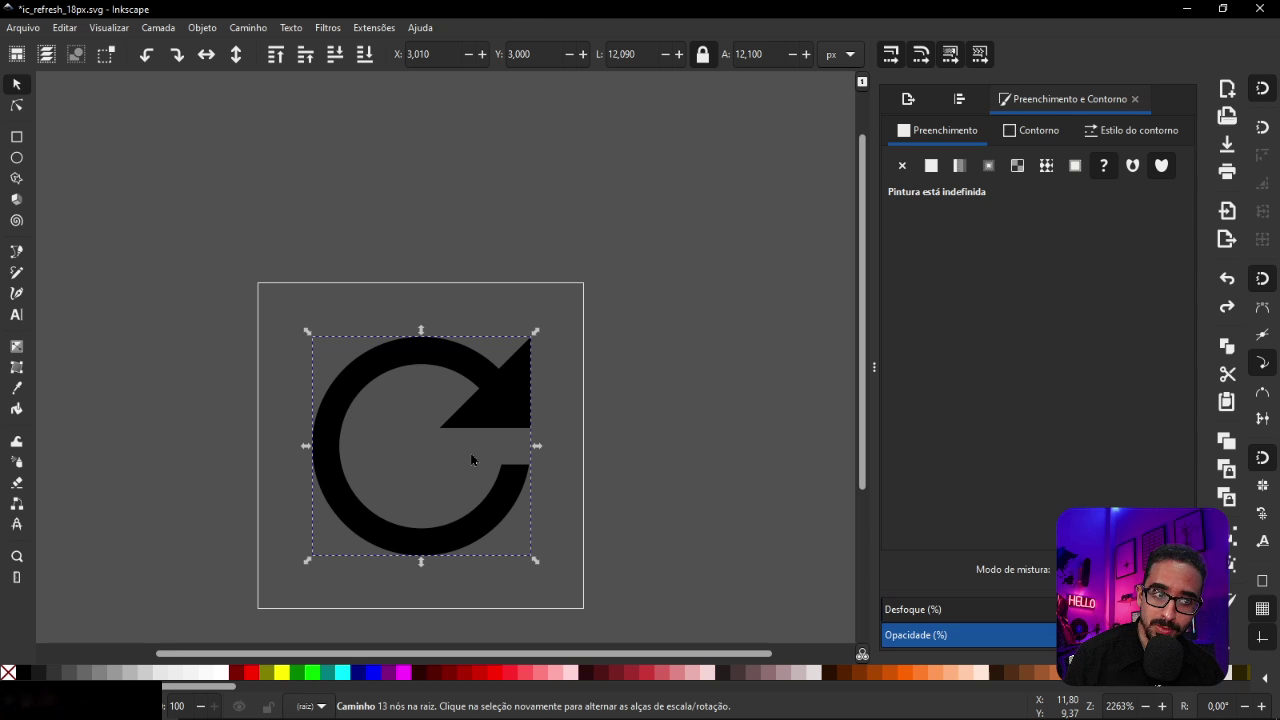
Show the refresh icon's nodes and try red and pink fills before giving it a cyan fill, HSV 192, 100, 83
left_click(17, 106)
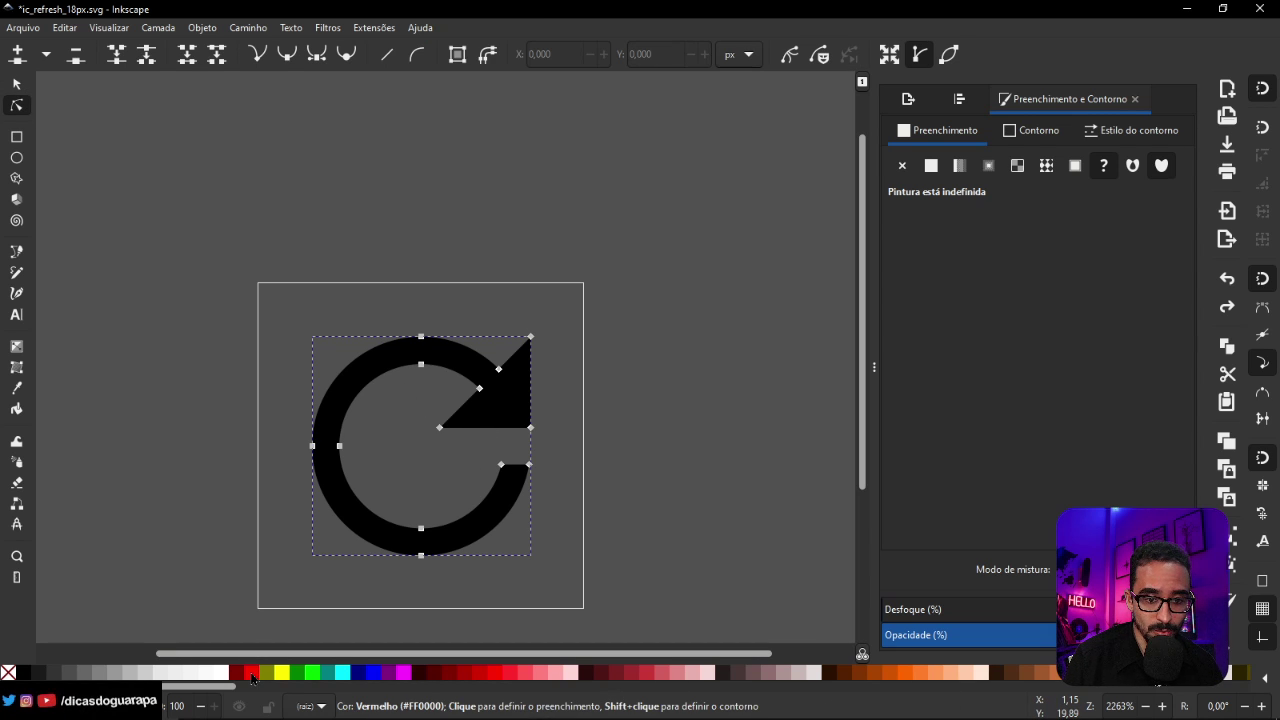
left_click(252, 678)
left_click(479, 680)
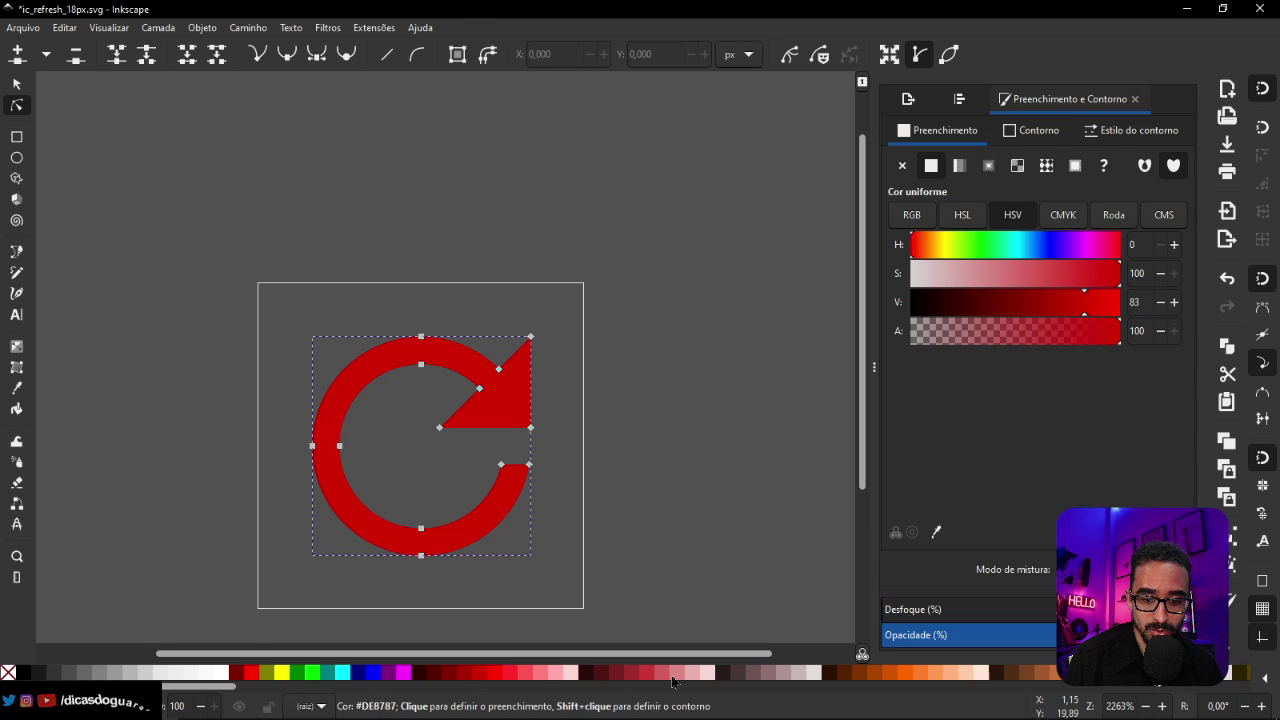
left_click(667, 679)
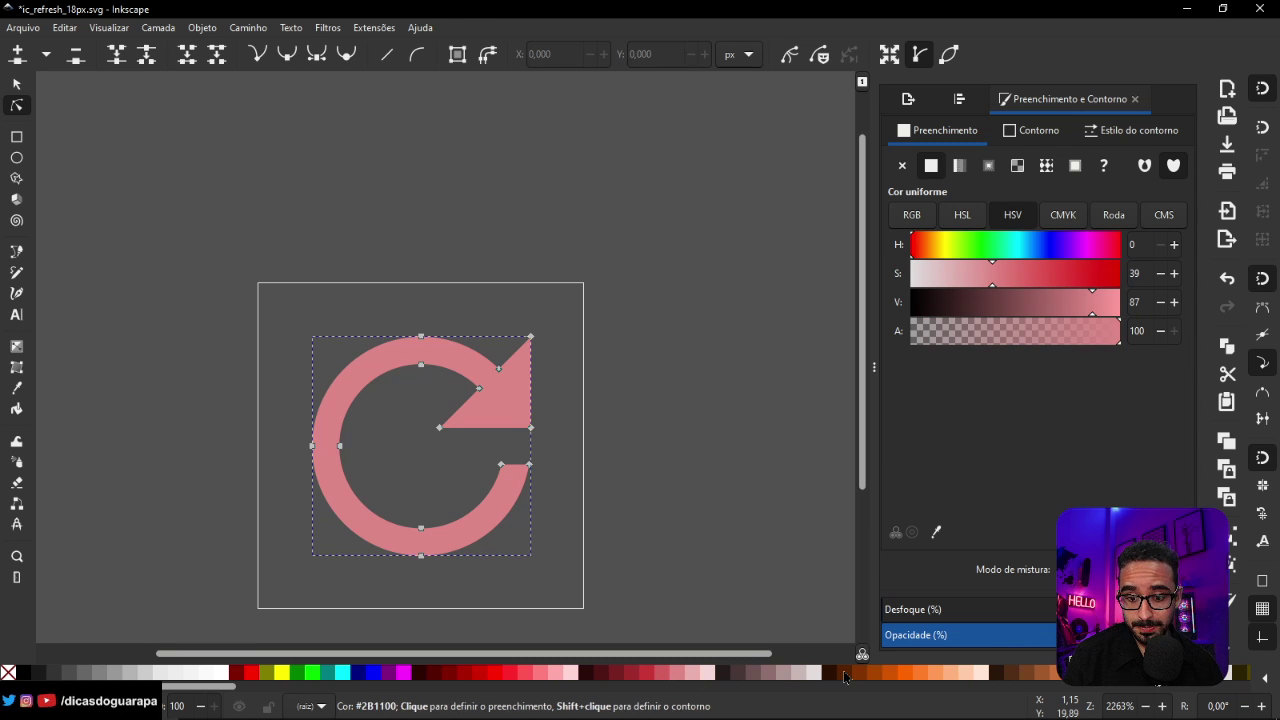
left_click_drag(197, 688, 799, 703)
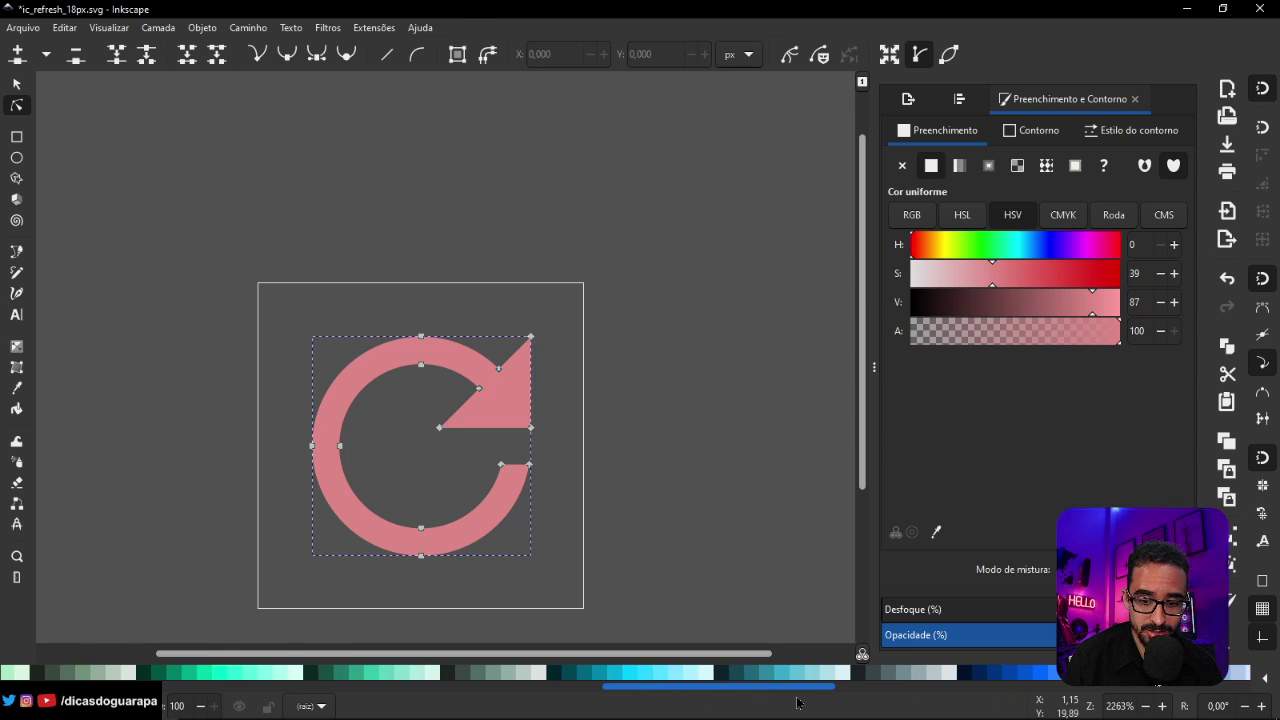
left_click(620, 676)
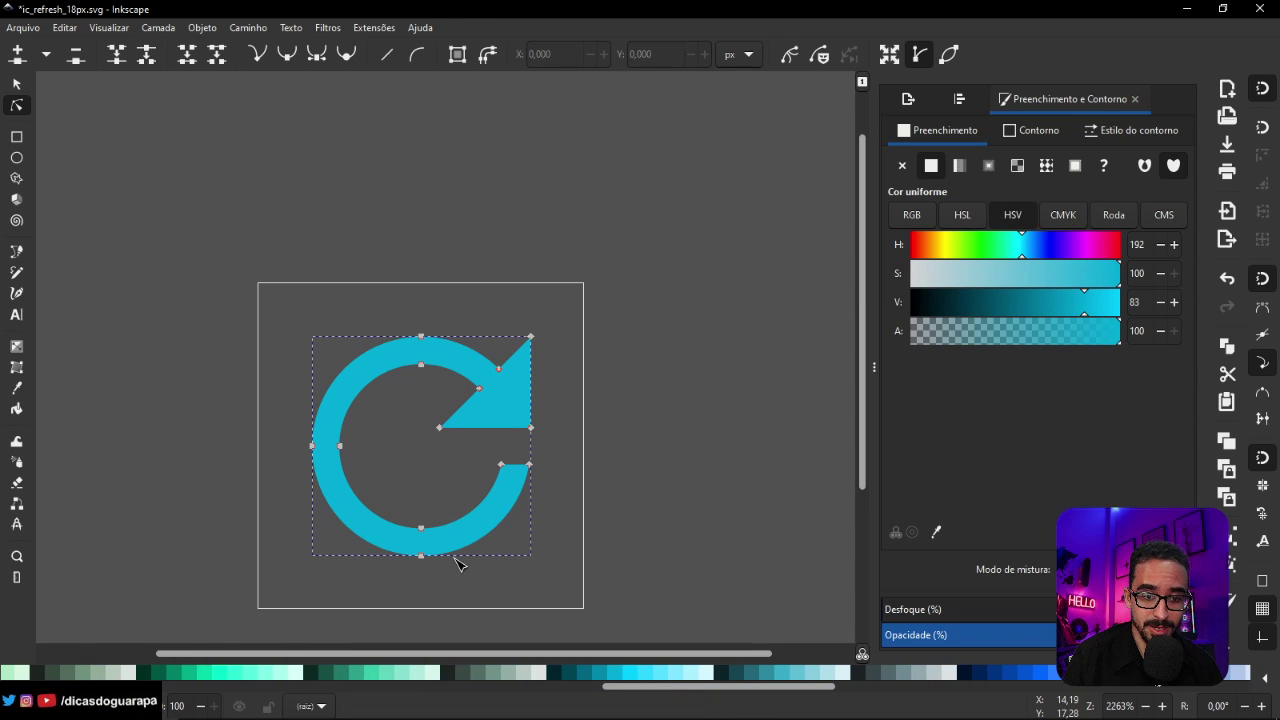
Pull the arrowhead's three corners outward, with its tip at about X 14.6, Y -0.2 px, and delete the two nodes ending the tail
scroll(366, 433, "up", 4, "ctrl")
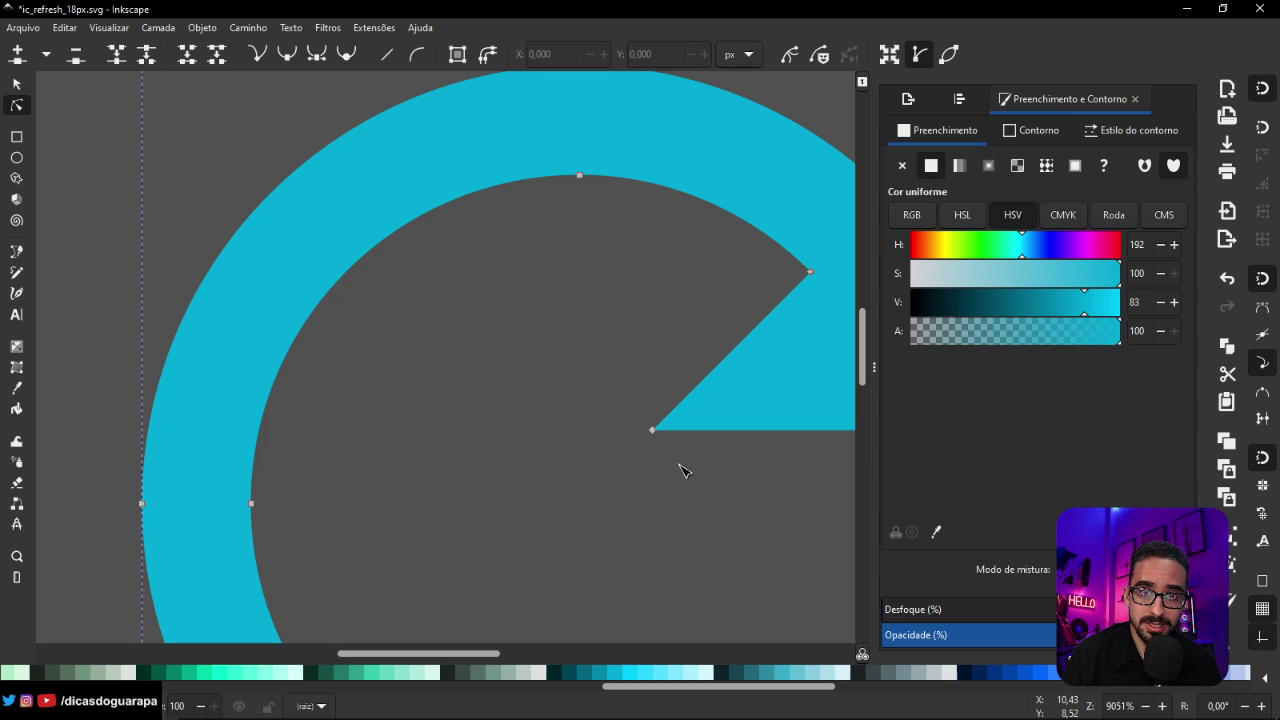
left_click_drag(654, 432, 465, 518)
scroll(563, 513, "down", 4)
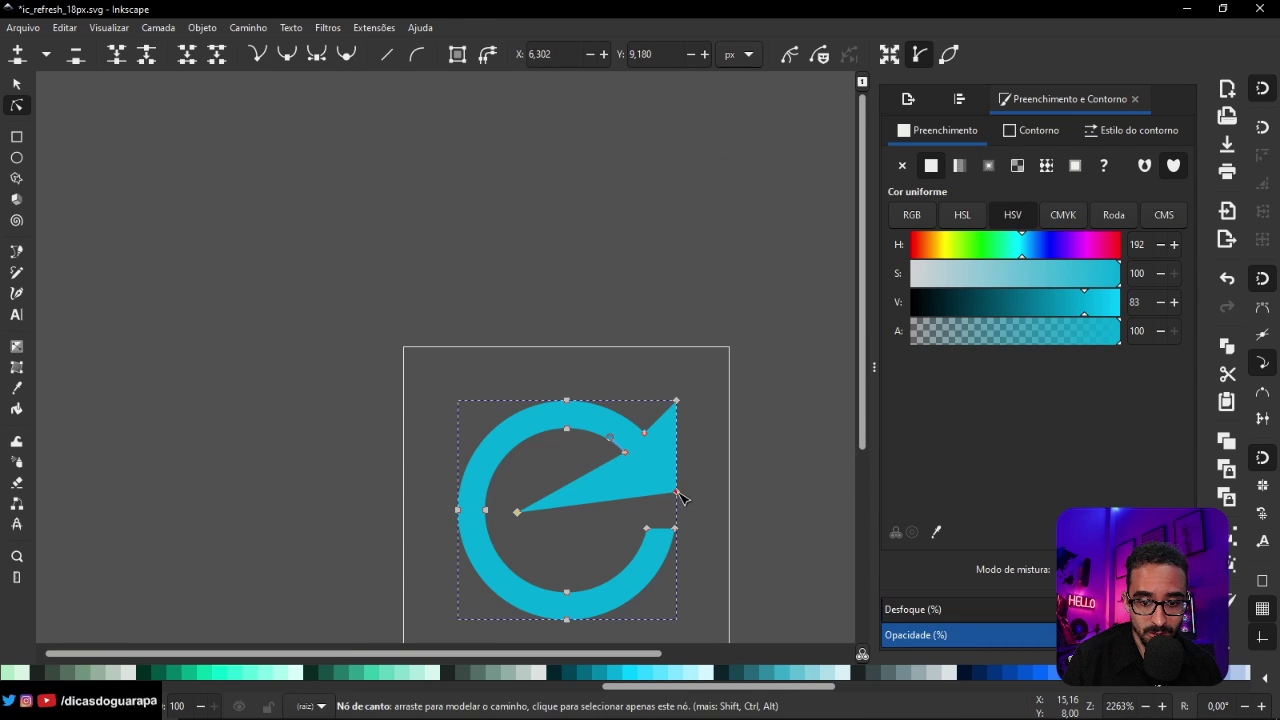
left_click_drag(680, 497, 726, 509)
left_click_drag(677, 402, 667, 342)
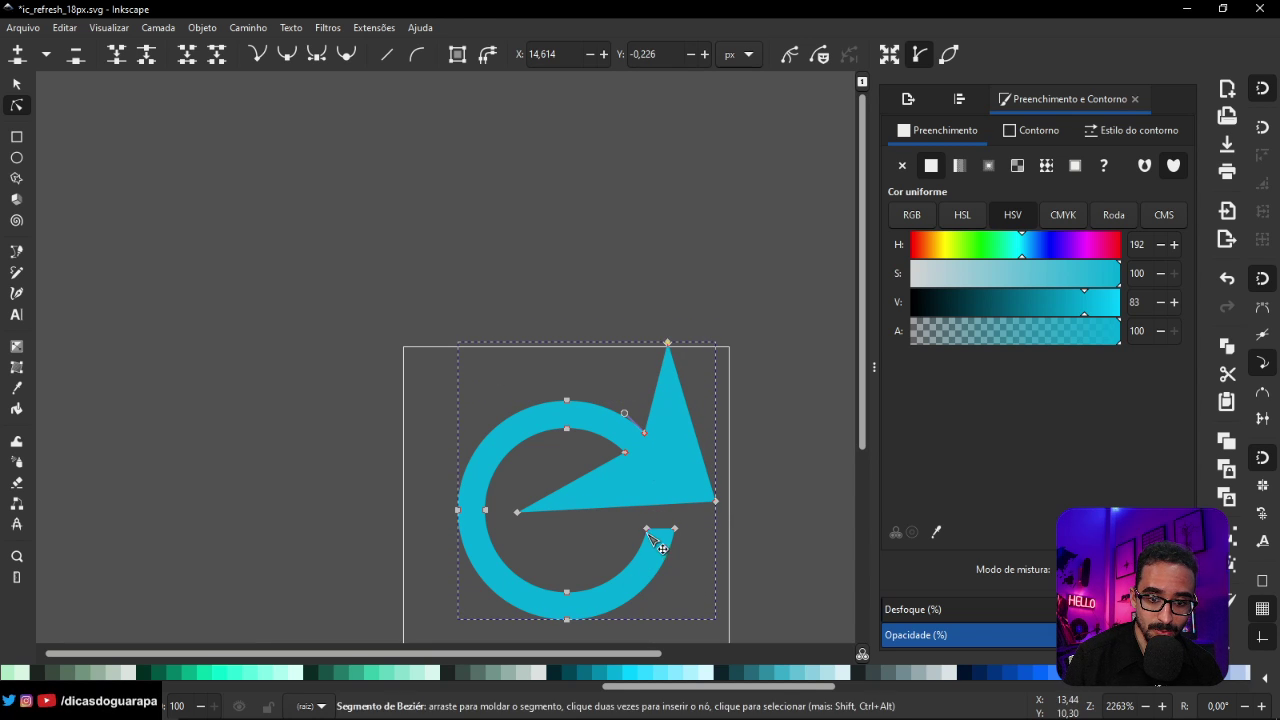
left_click_drag(628, 523, 680, 571)
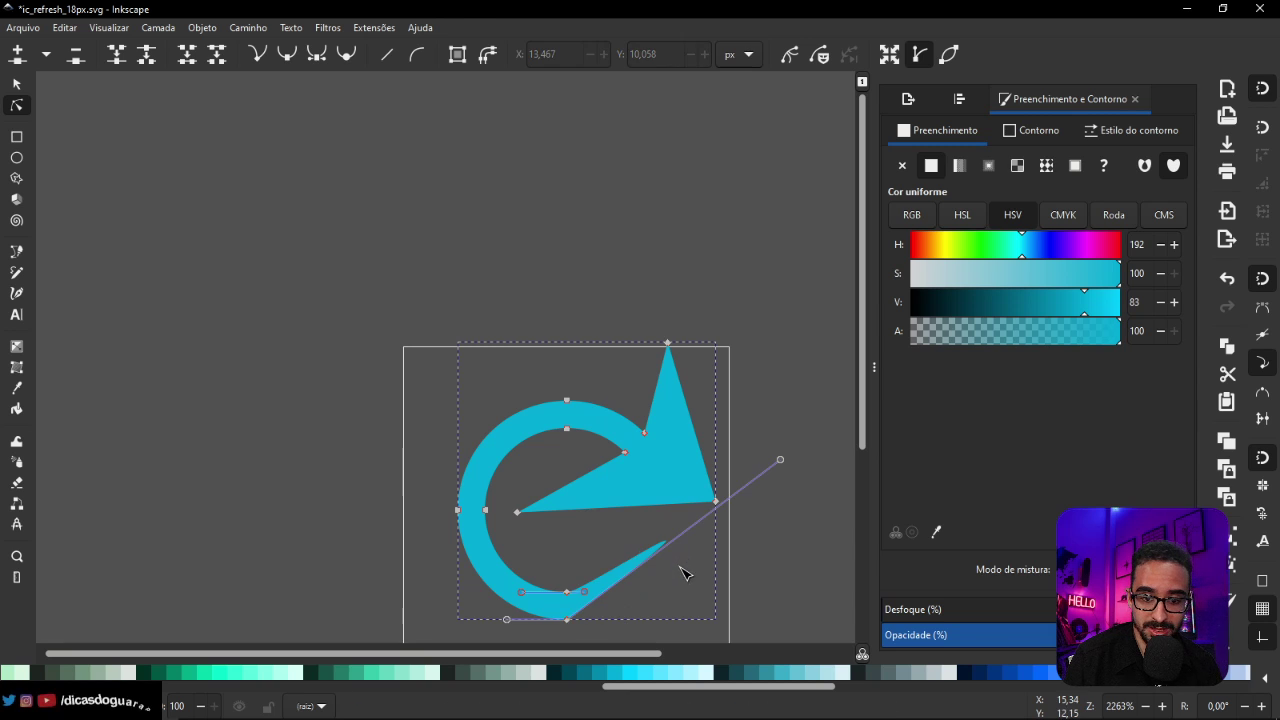
left_click(781, 510)
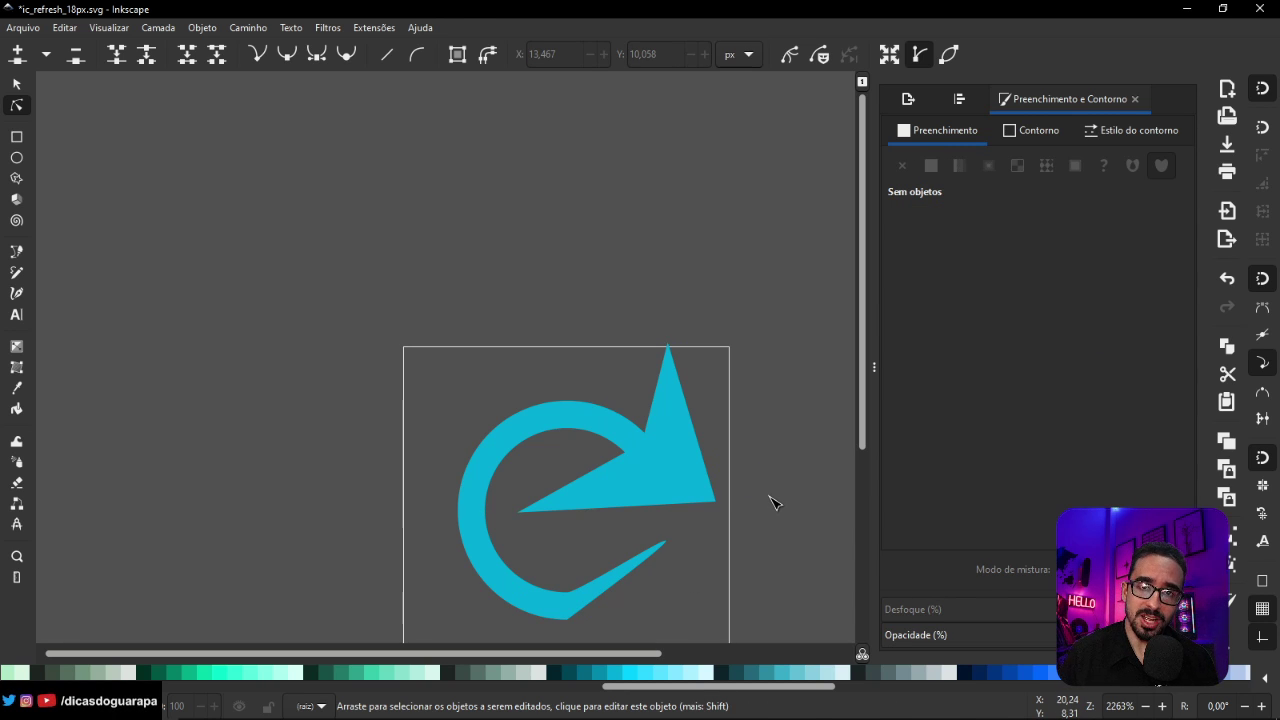
Switch to the browser and view the licensing and download sections of the Material icons guide
key("alt+Tab")
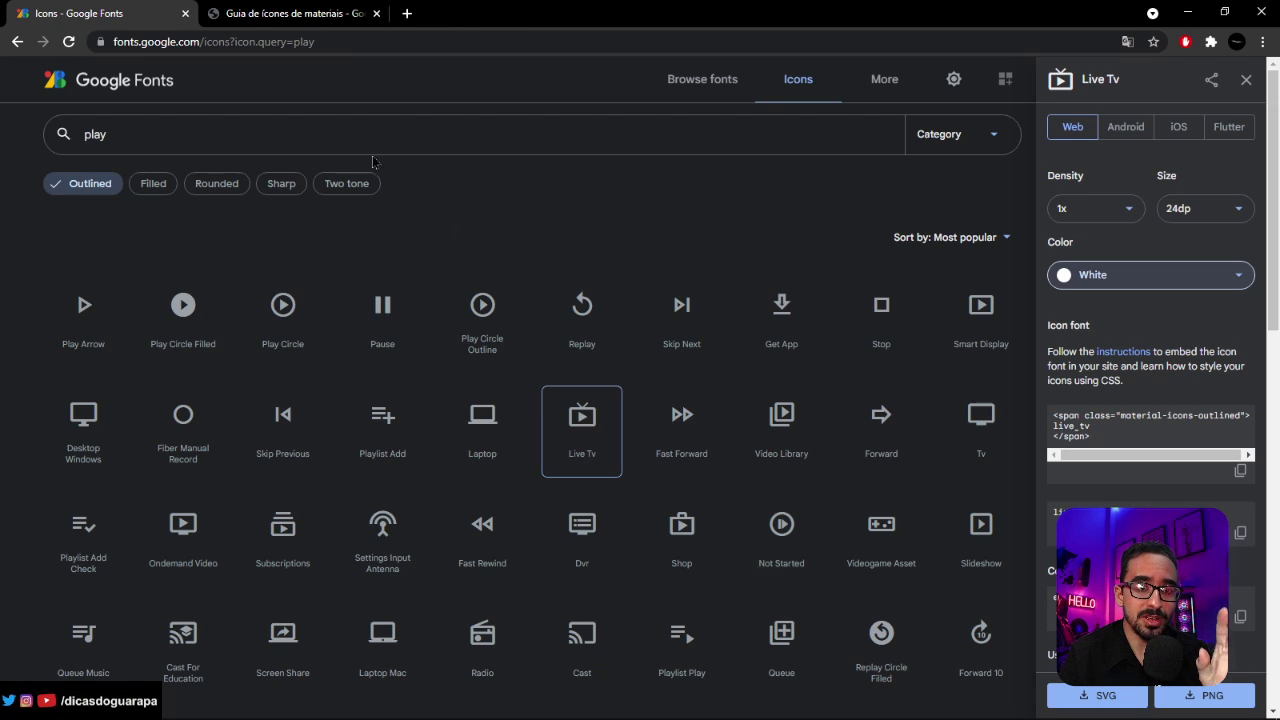
key("ctrl+Tab")
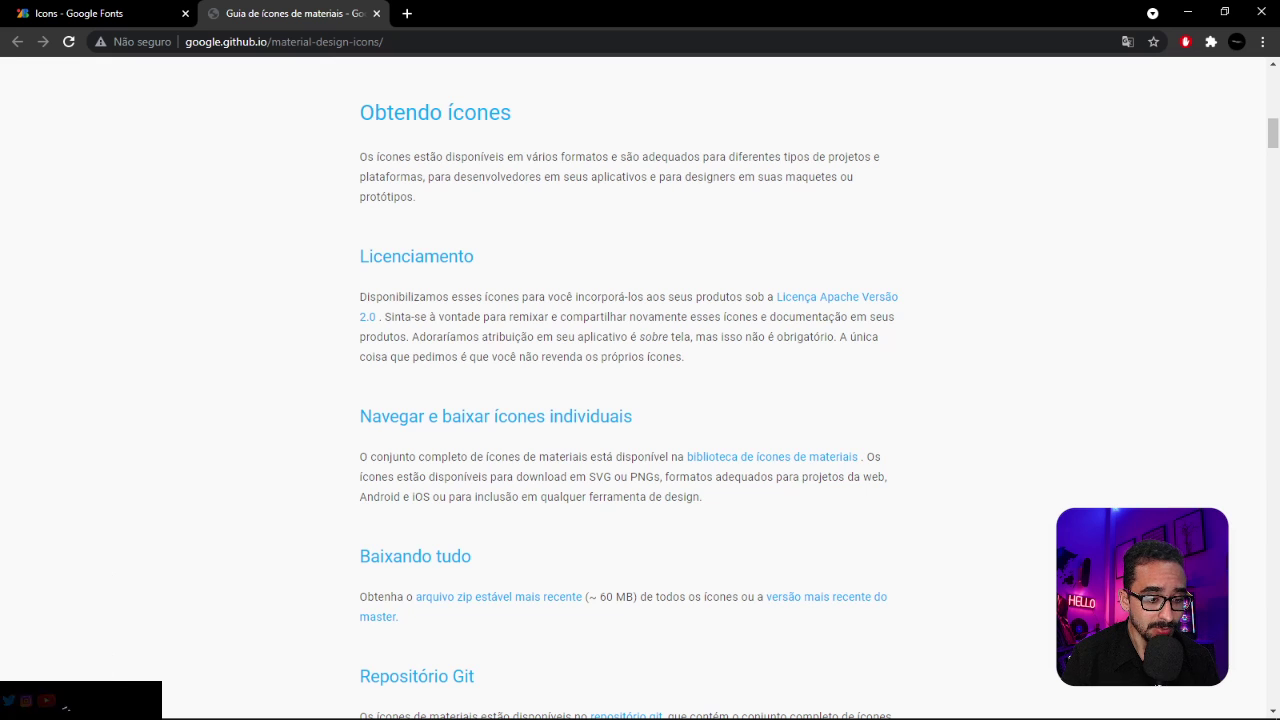
Switch to File Explorer, go to the Icones folder, and check the size of the material-design-icons-3.0.1 zip archive in its properties
left_click(165, 706)
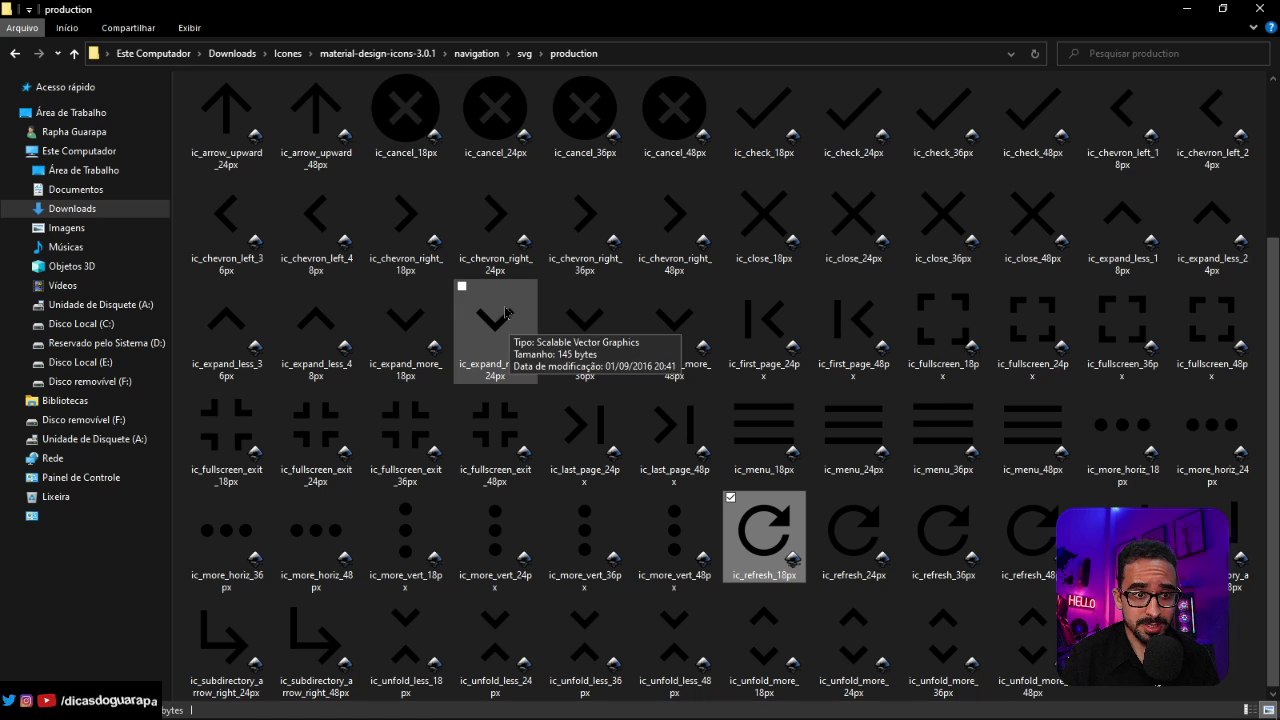
left_click(287, 53)
left_click(429, 217)
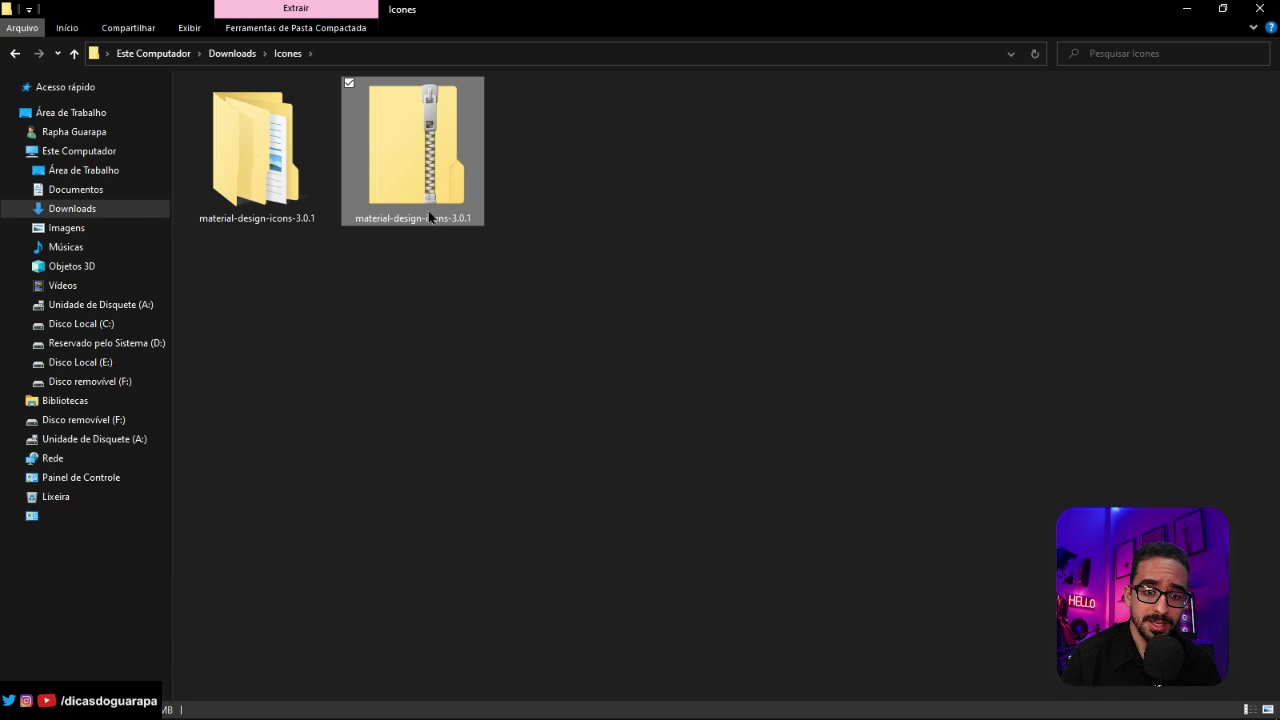
right_click(429, 217)
mouse_move(590, 281)
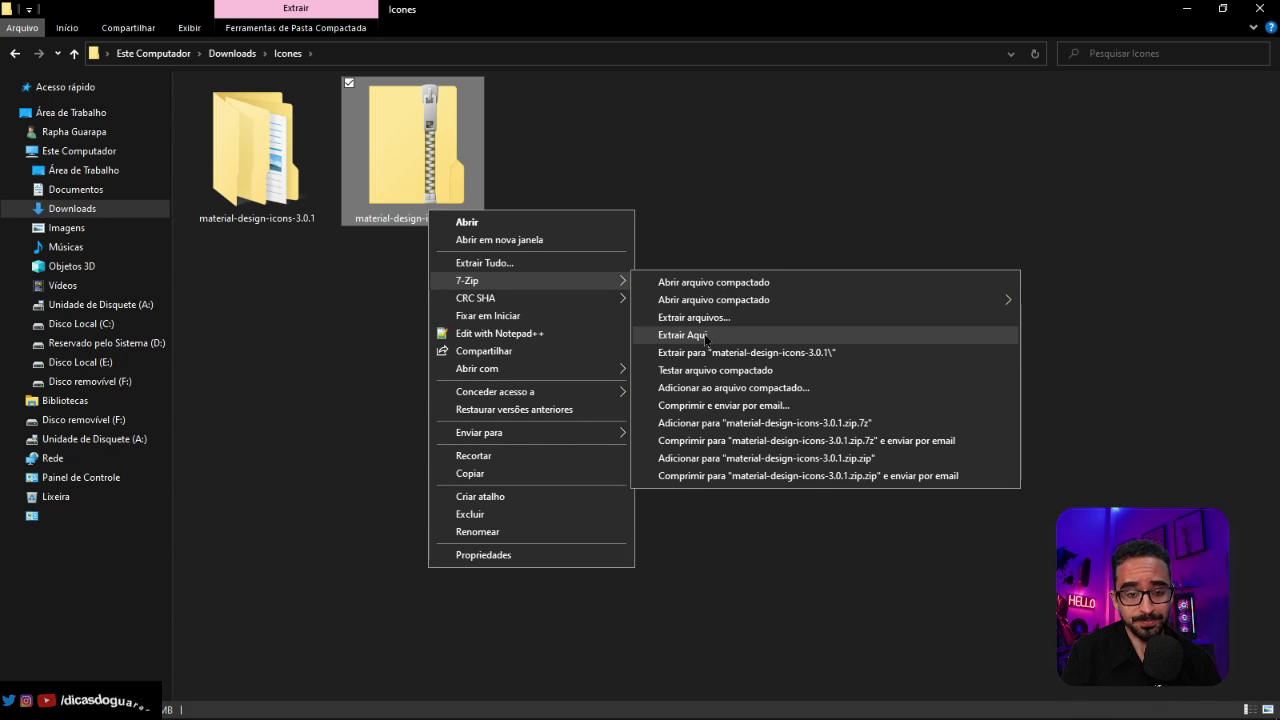
left_click(529, 555)
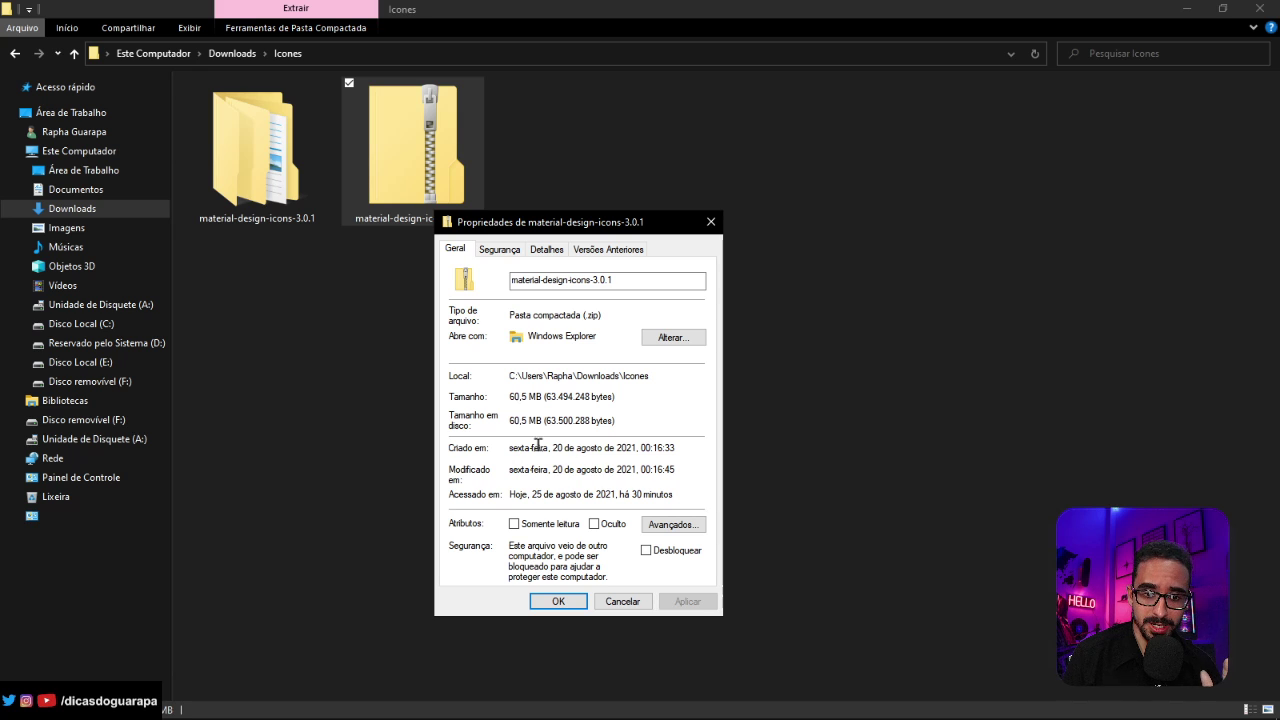
left_click_drag(510, 421, 623, 421)
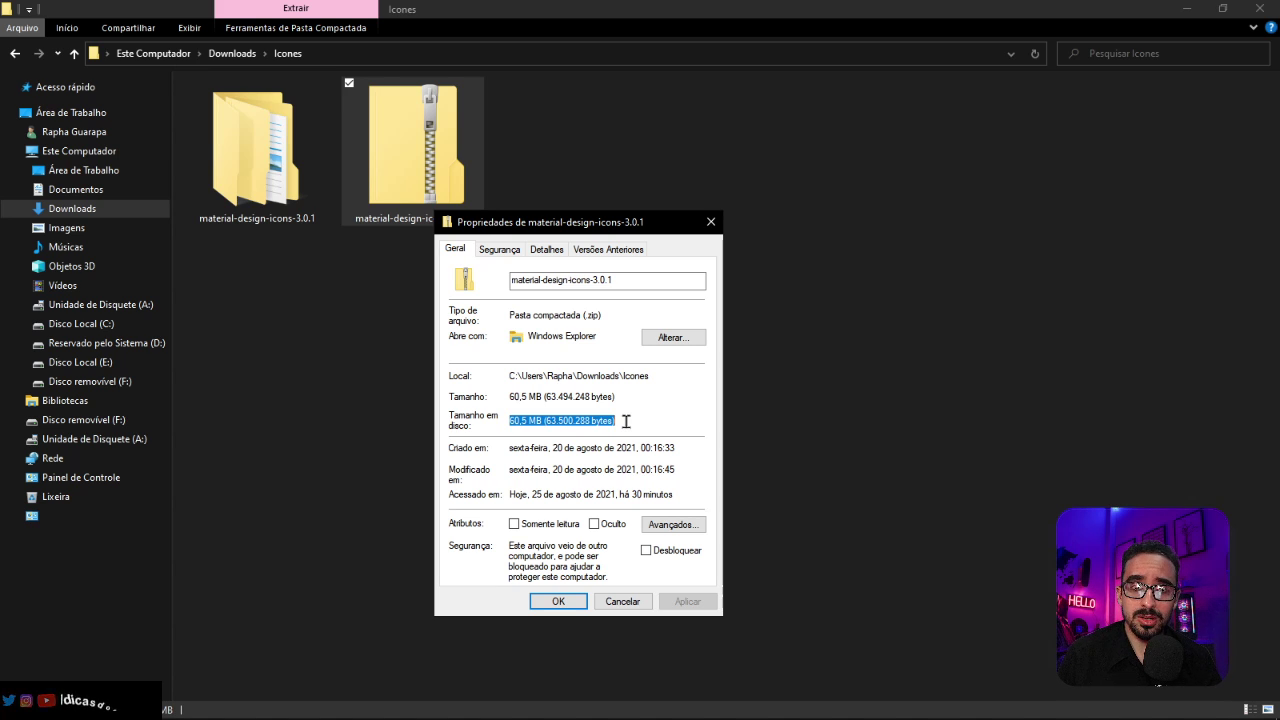
left_click(708, 224)
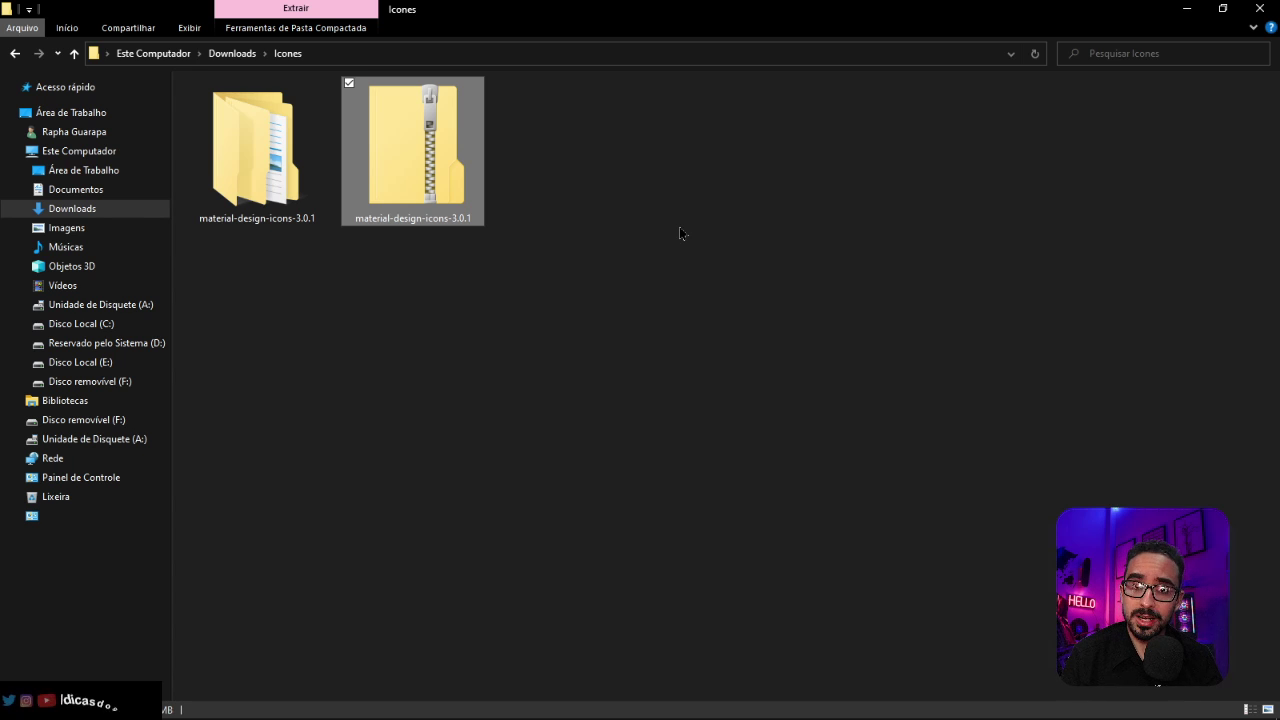
Open the action/svg/design subfolder inside the extracted material-design-icons-3.0.1 folder
double_click(292, 212)
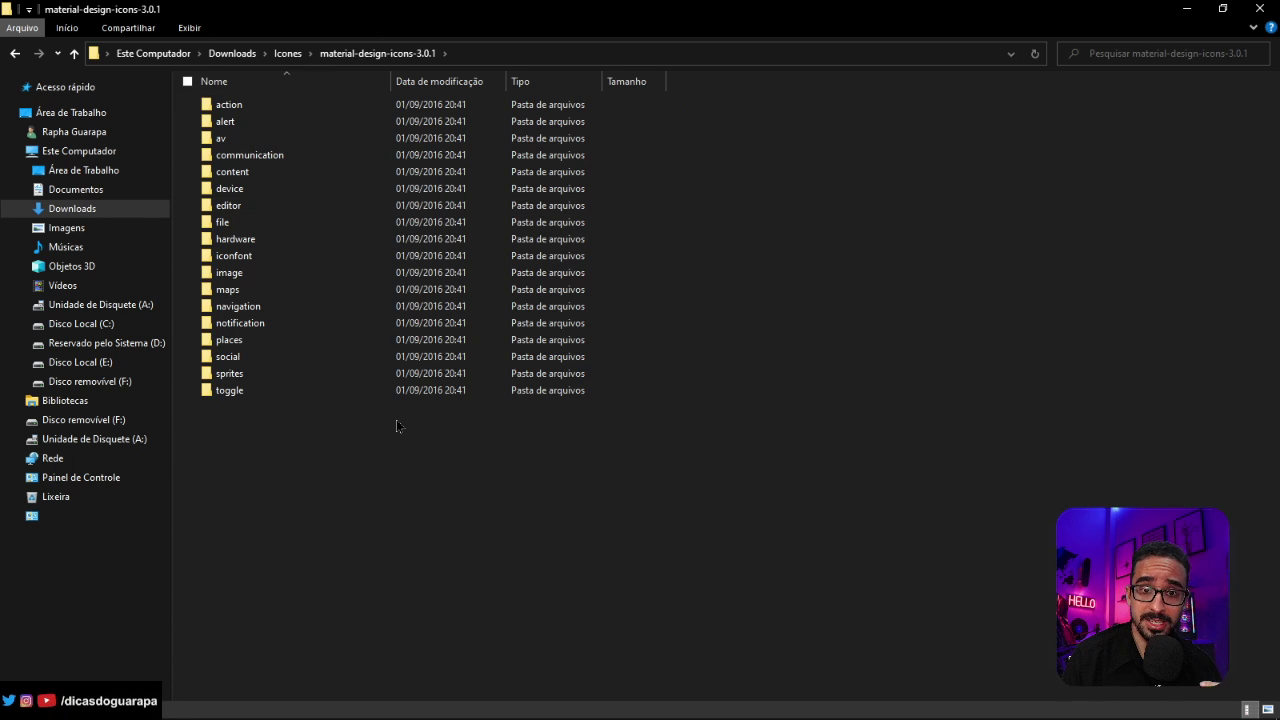
left_click(242, 108)
double_click(242, 108)
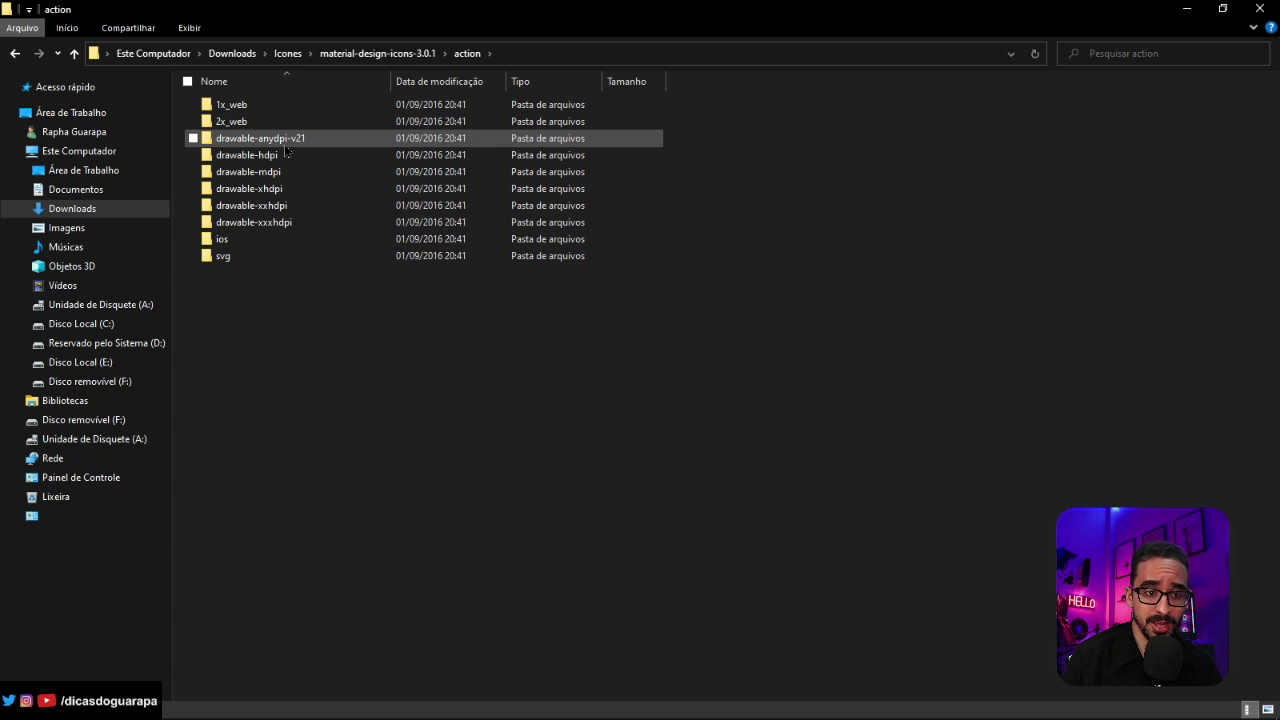
left_click(225, 256)
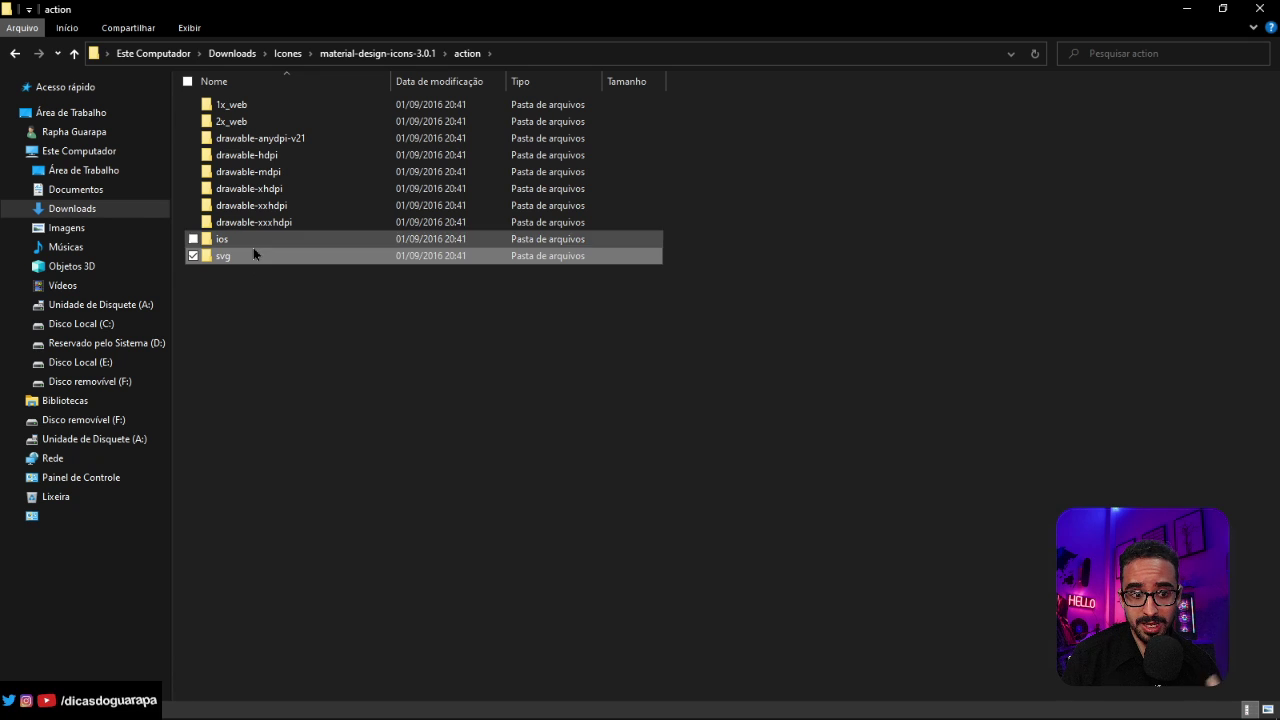
double_click(250, 257)
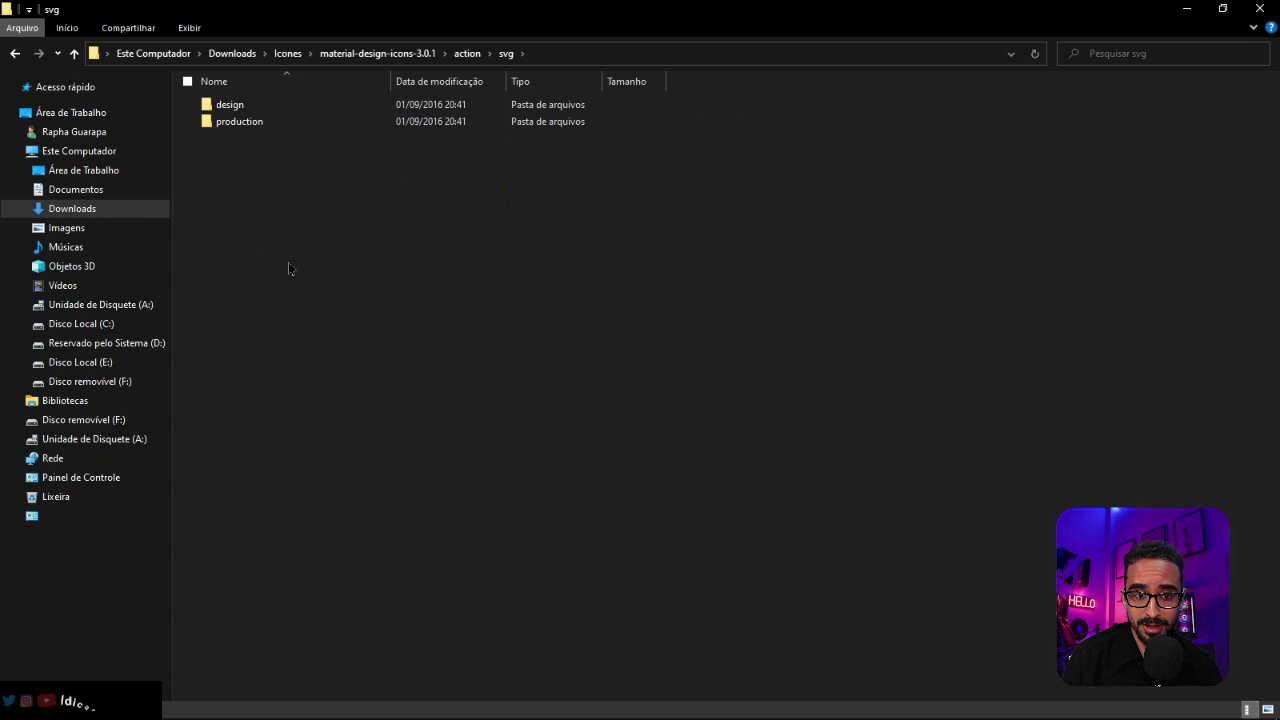
double_click(230, 104)
Display the design folder's files as large icons and open ic_android_48px in Inkscape
right_click(790, 262)
mouse_move(790, 262)
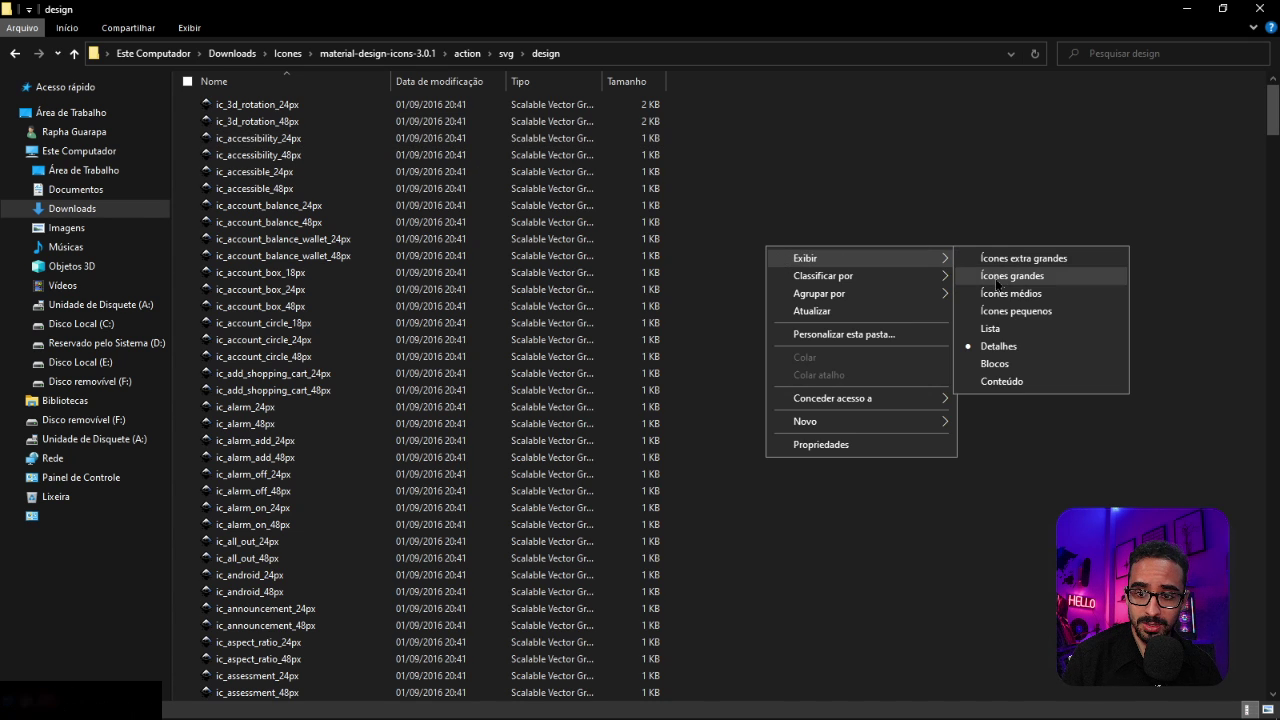
left_click(980, 280)
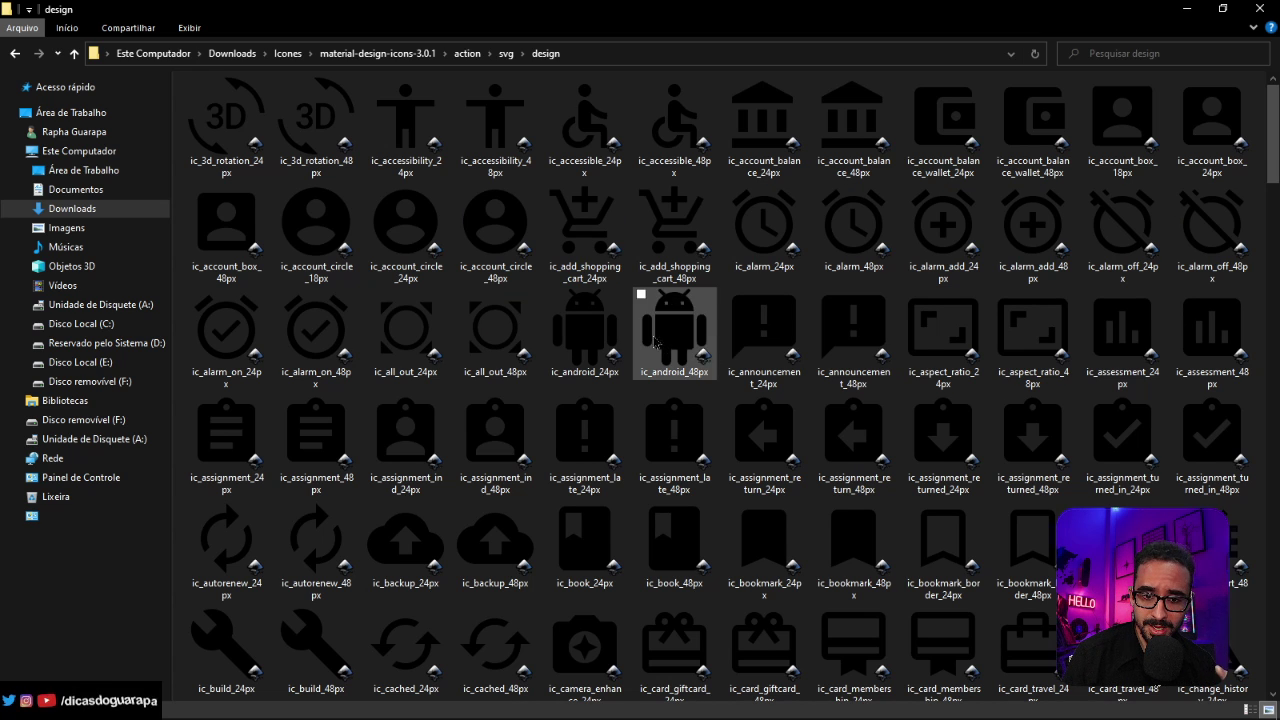
left_click(682, 357)
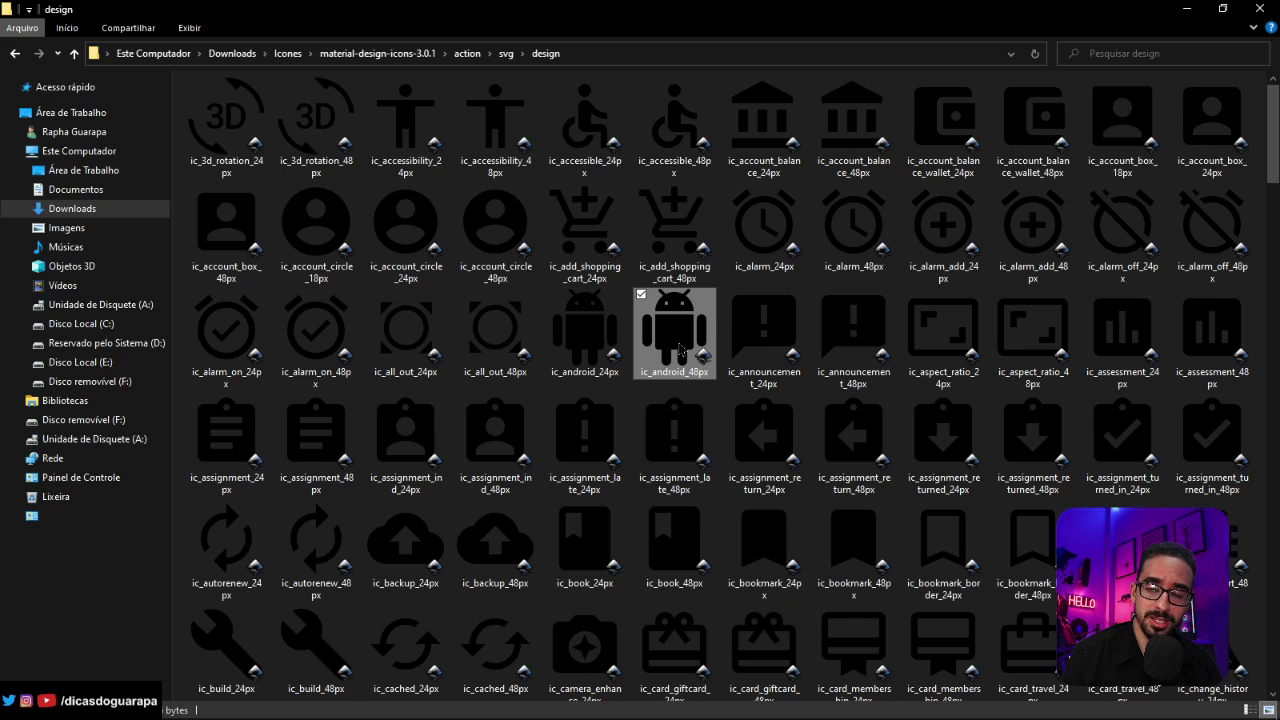
double_click(679, 349)
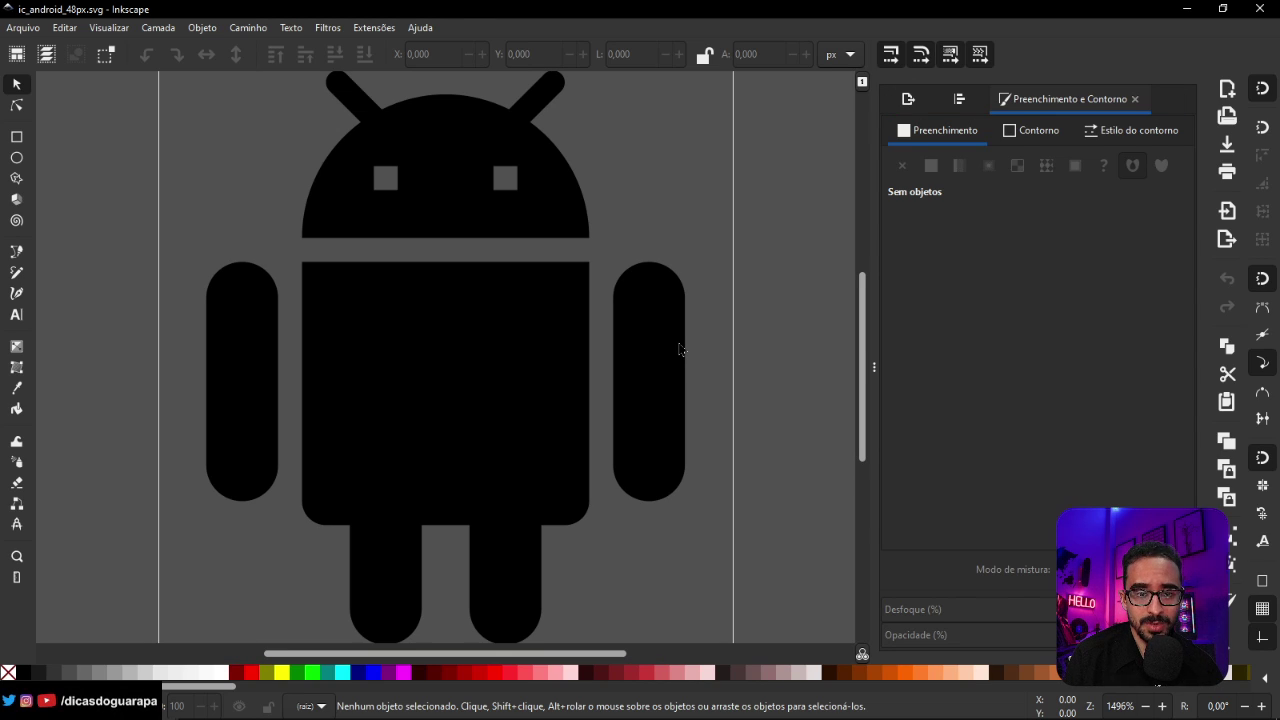
Move the upper-right corner node of the Android icon's body inward to about X 26.8, Y 23.2 px, and return to File Explorer
double_click(554, 309)
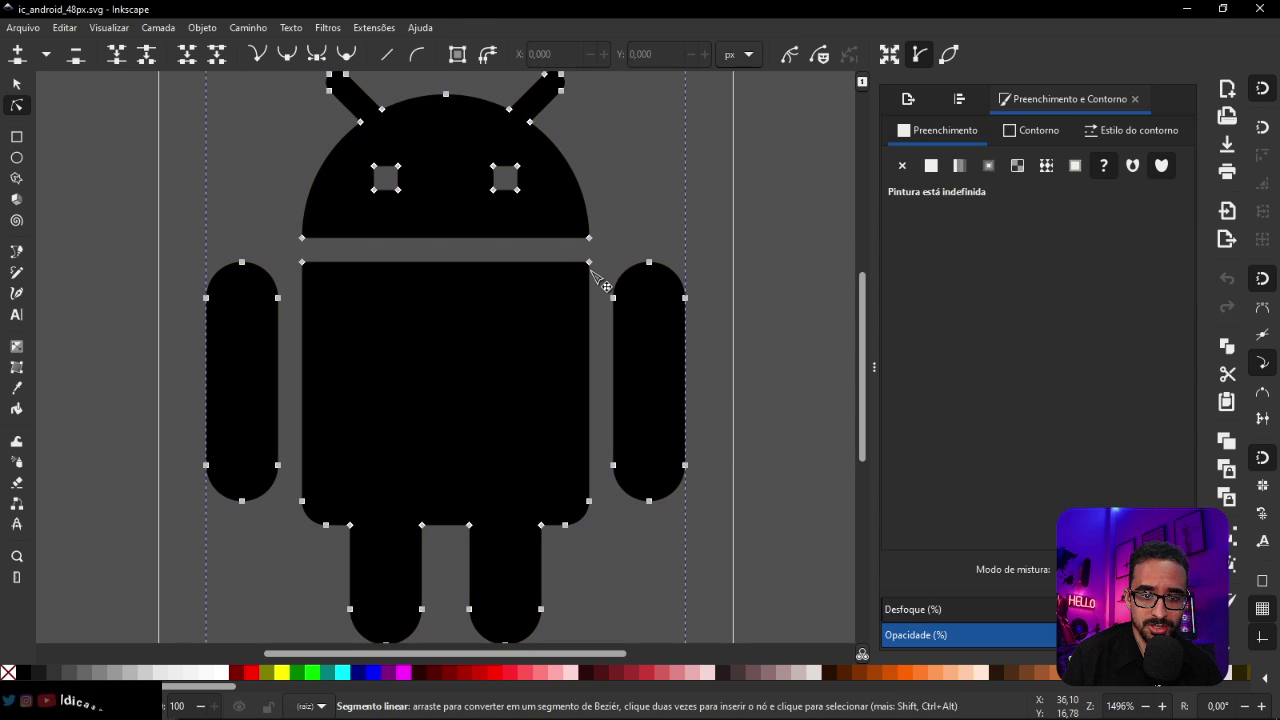
left_click_drag(590, 263, 479, 349)
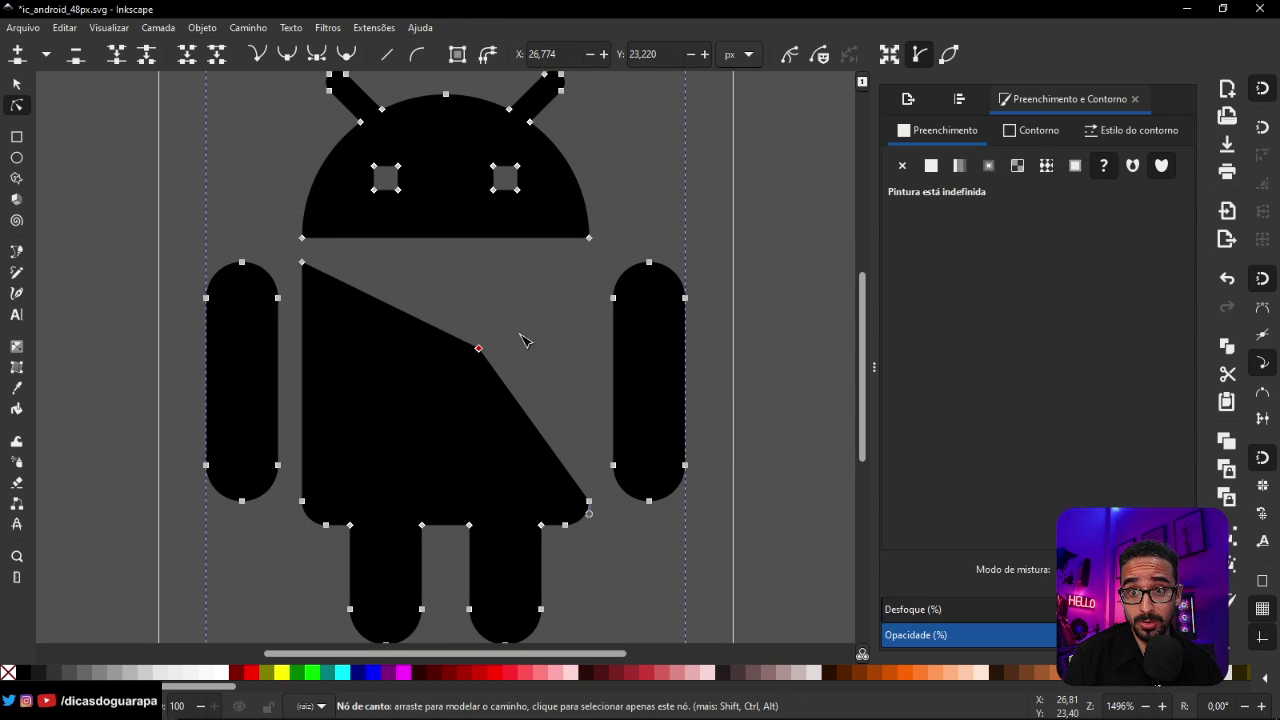
left_click(1187, 8)
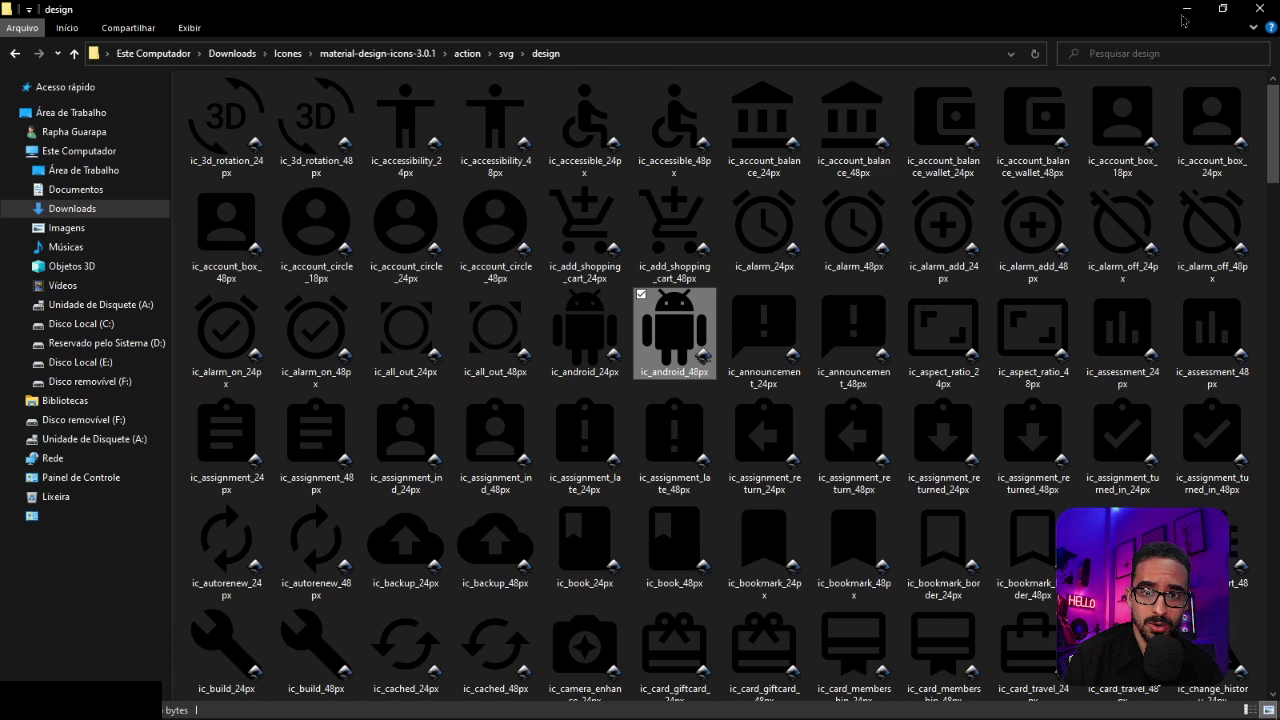
Open the action/2x_web folder and preview ic_account_circle_white_48dp in the image viewer
left_click(467, 53)
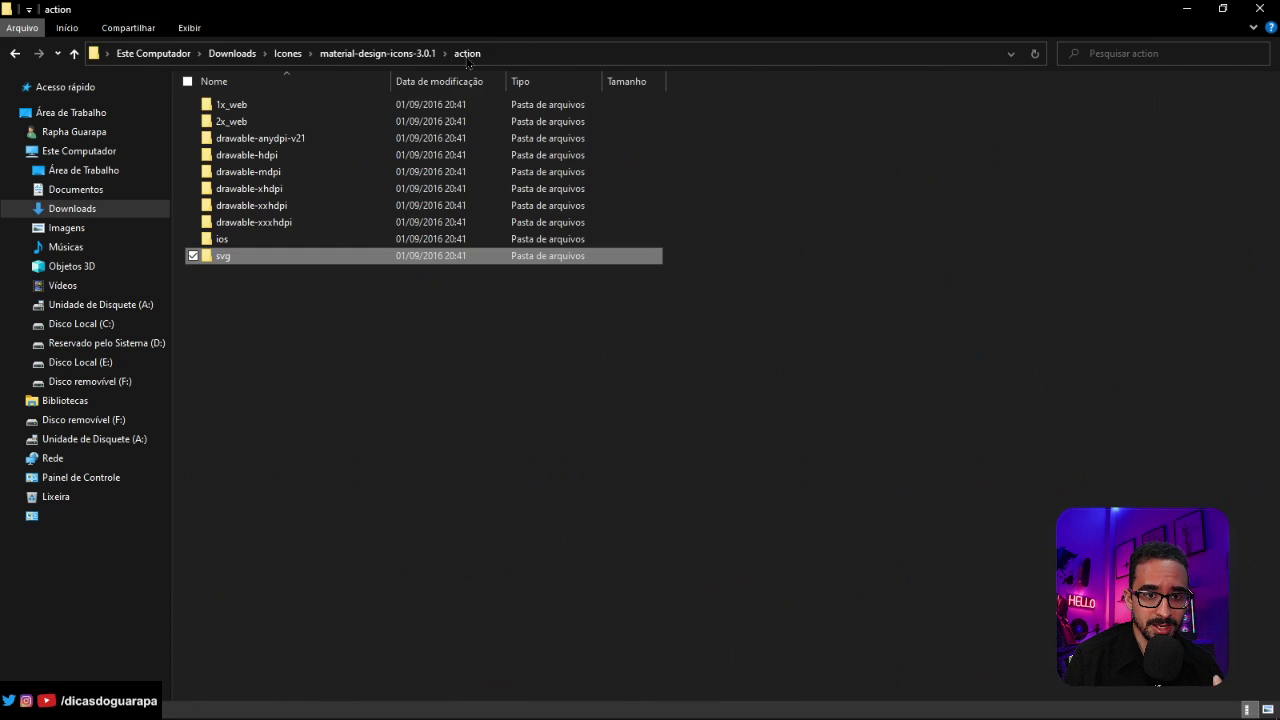
double_click(320, 121)
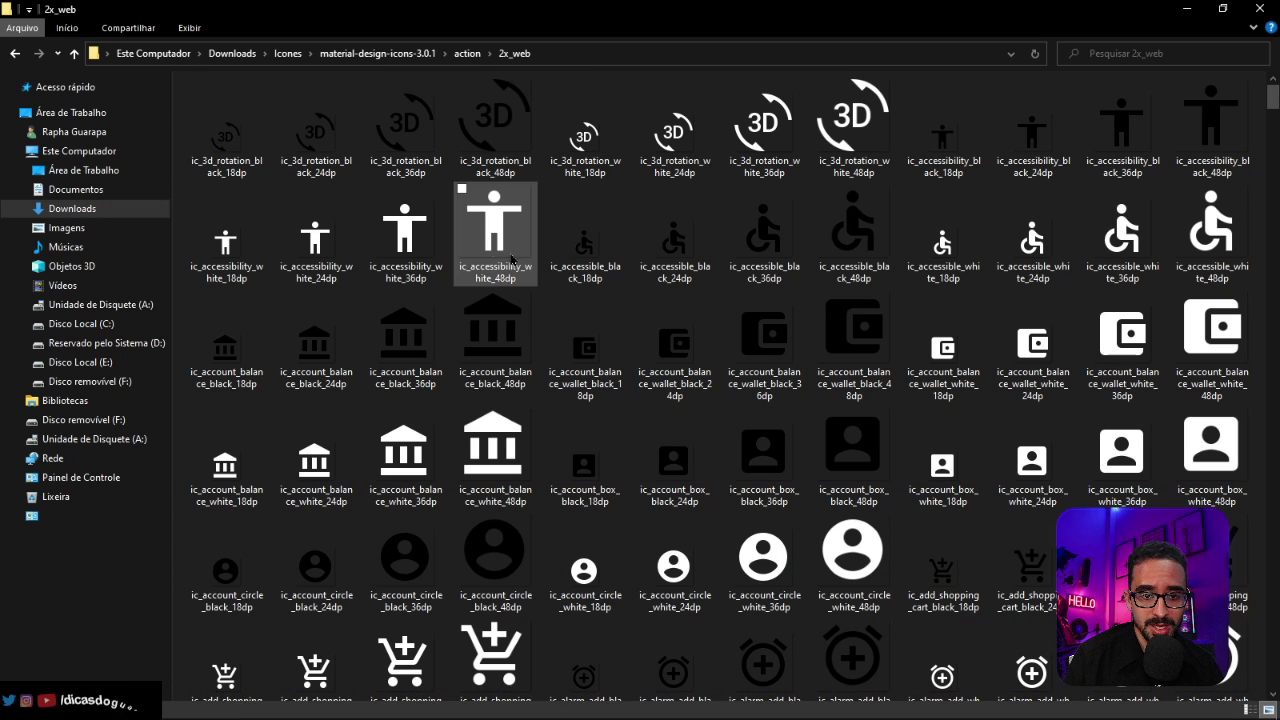
left_click(490, 250)
left_click(870, 558)
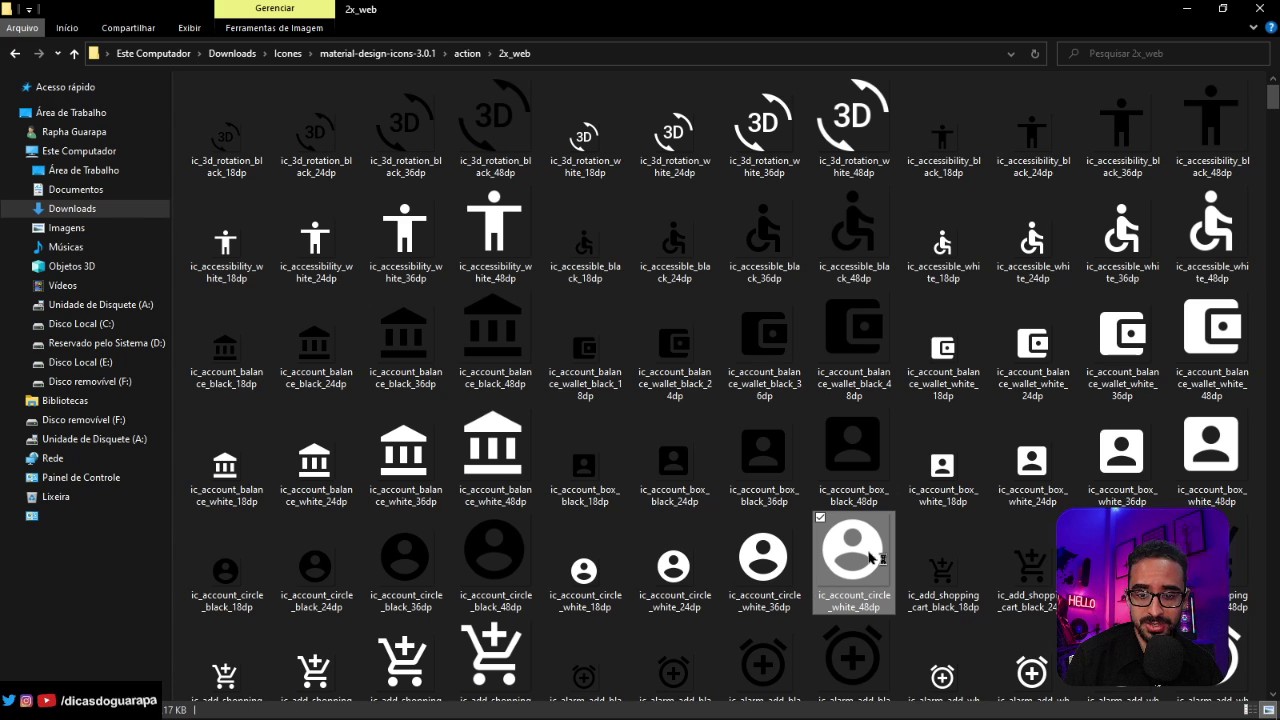
double_click(870, 558)
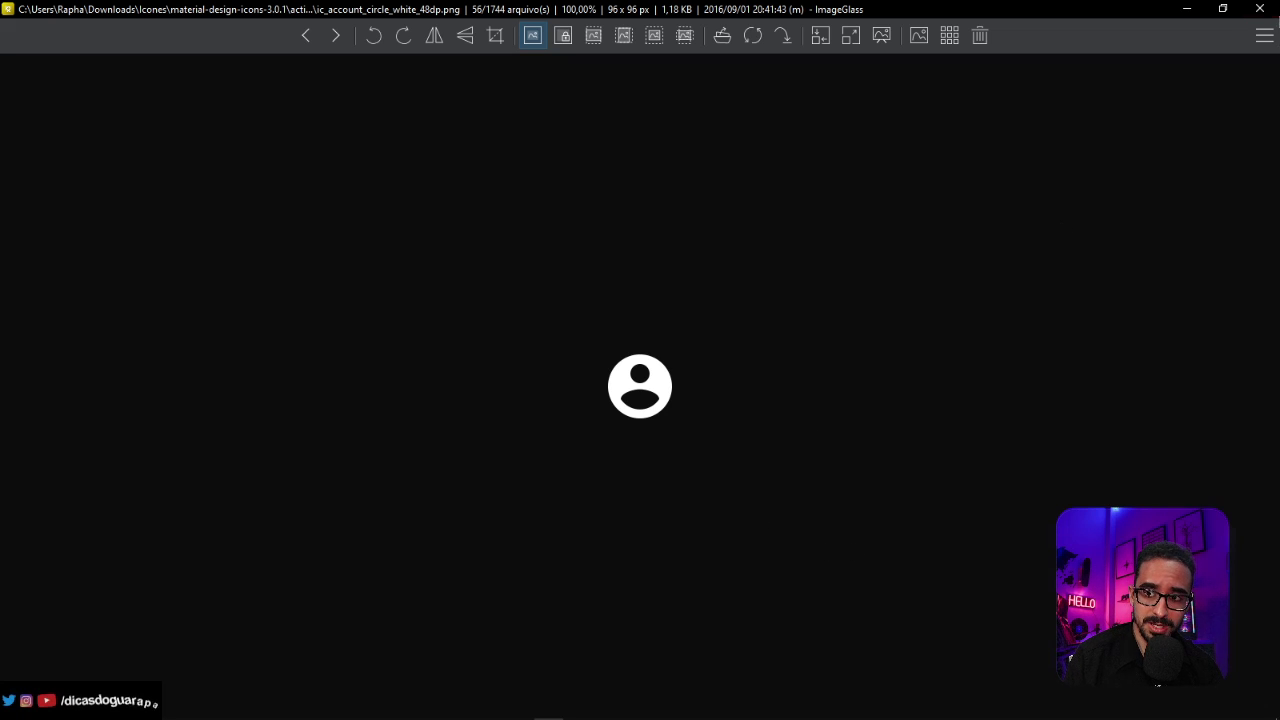
left_click(1259, 9)
Go back up to the material-design-icons-3.0.1 folder to view its icon category subfolders
key("alt+Up")
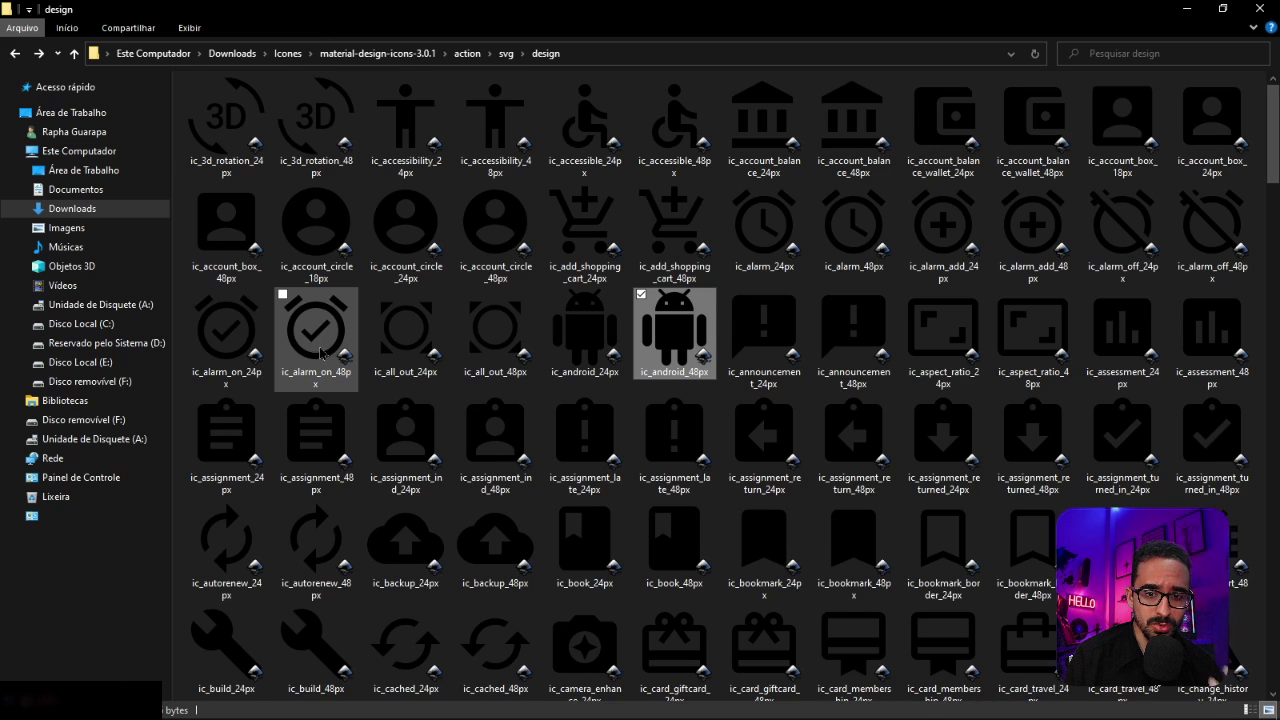
key("alt+Up")
key("alt+Up")
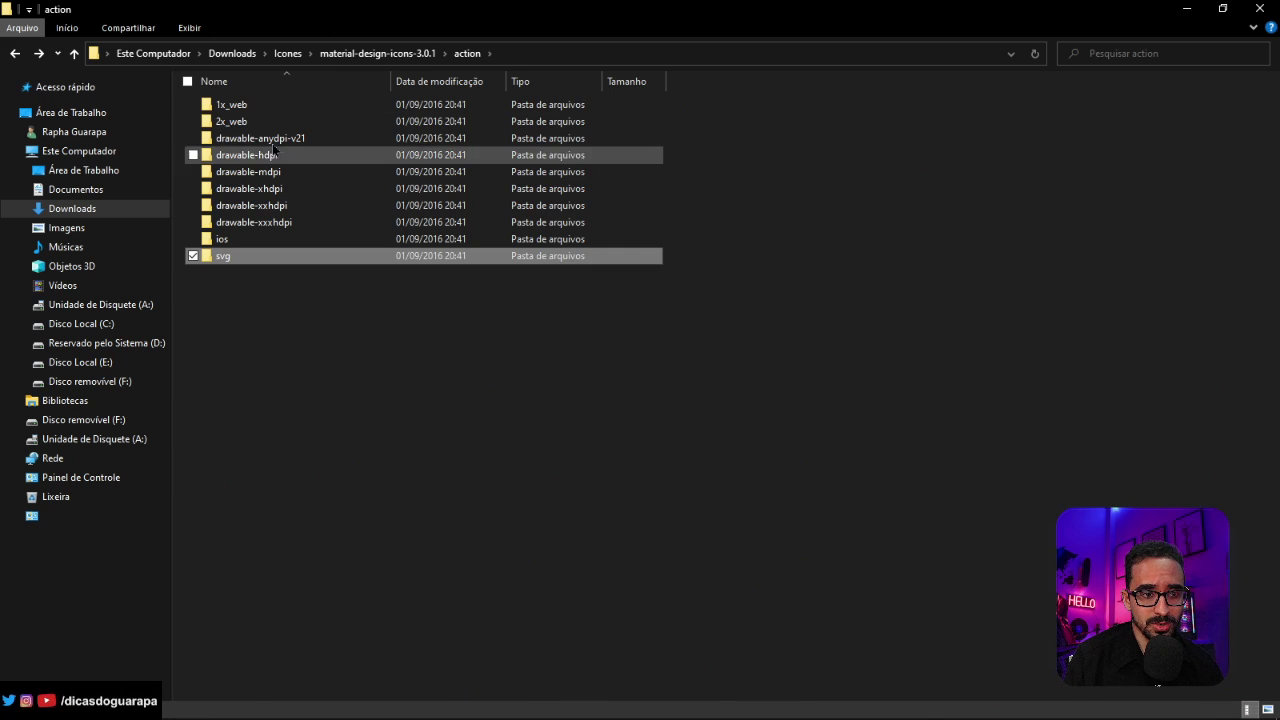
key("alt+Up")
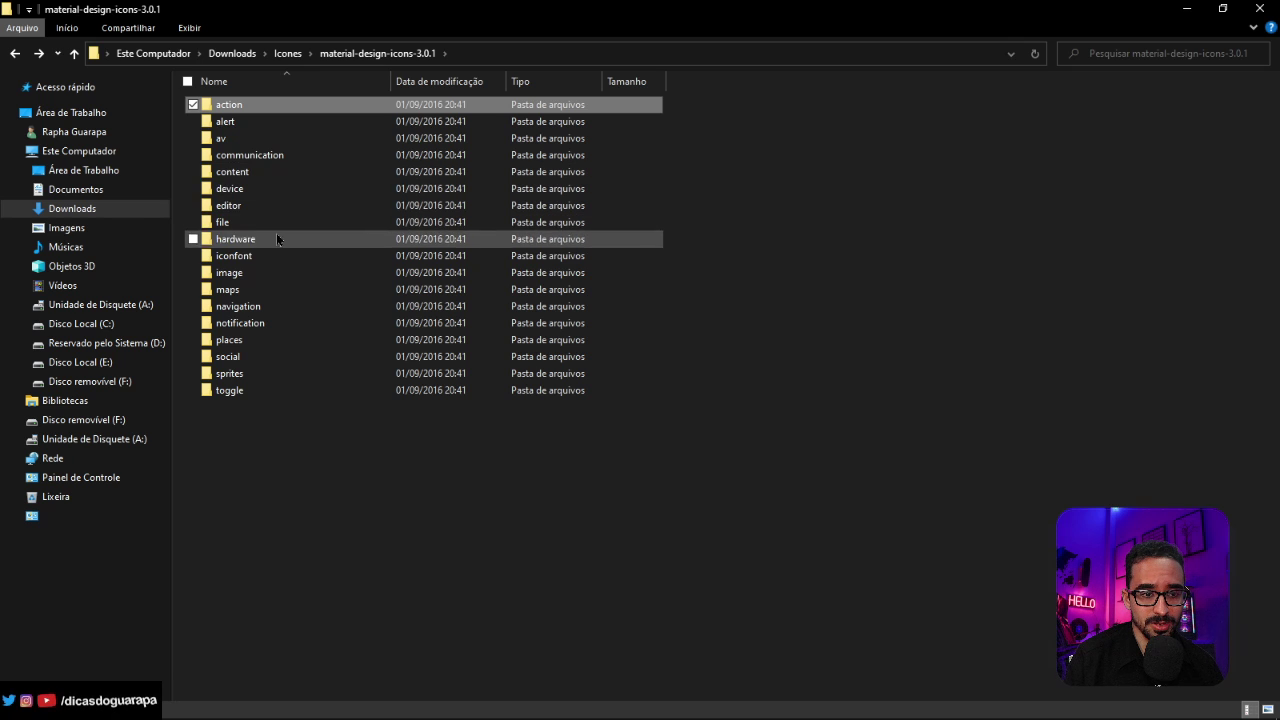
Switch to the Google Fonts Icons page in the browser and search the icons for "heart"
mouse_move(45, 708)
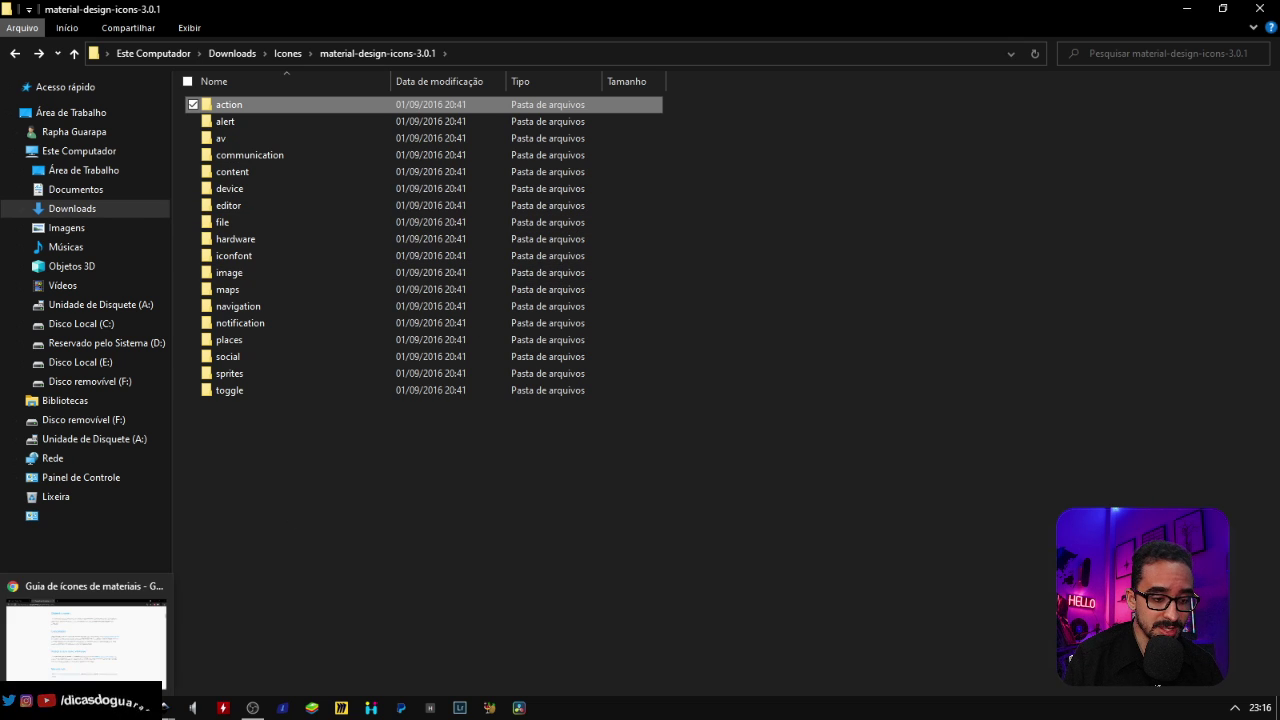
left_click(89, 640)
left_click(90, 13)
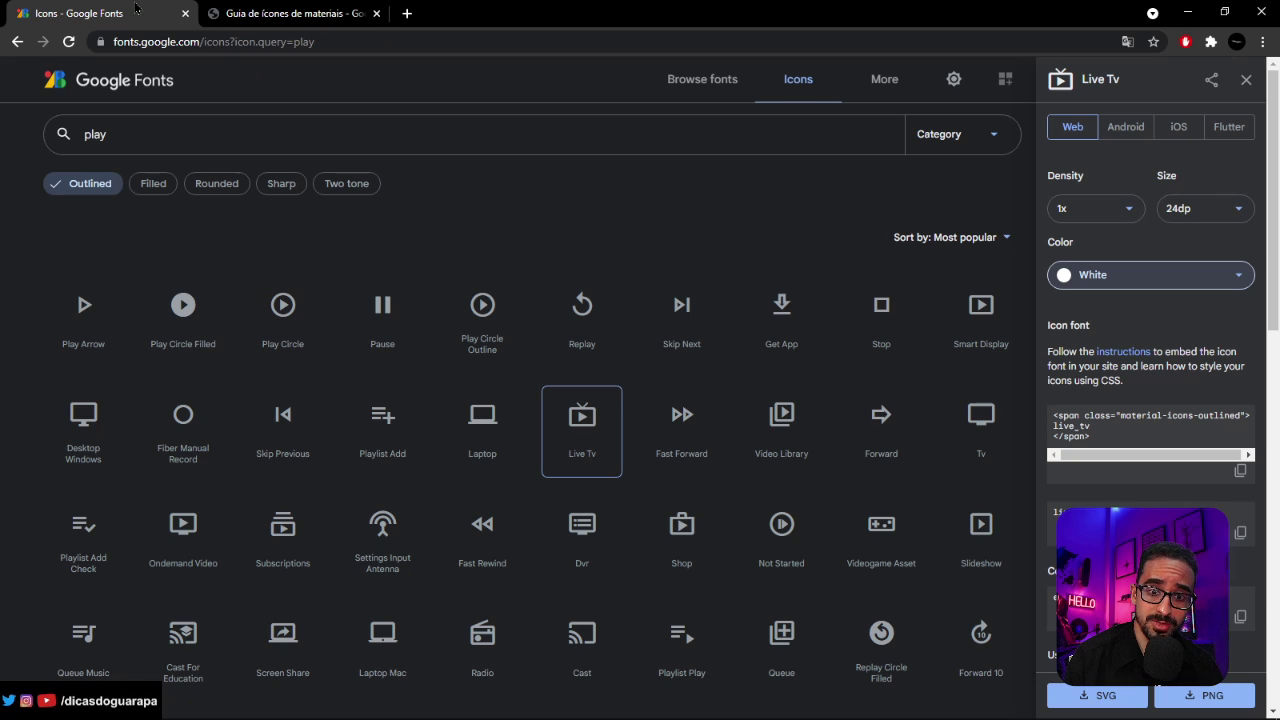
double_click(249, 131)
type("heart")
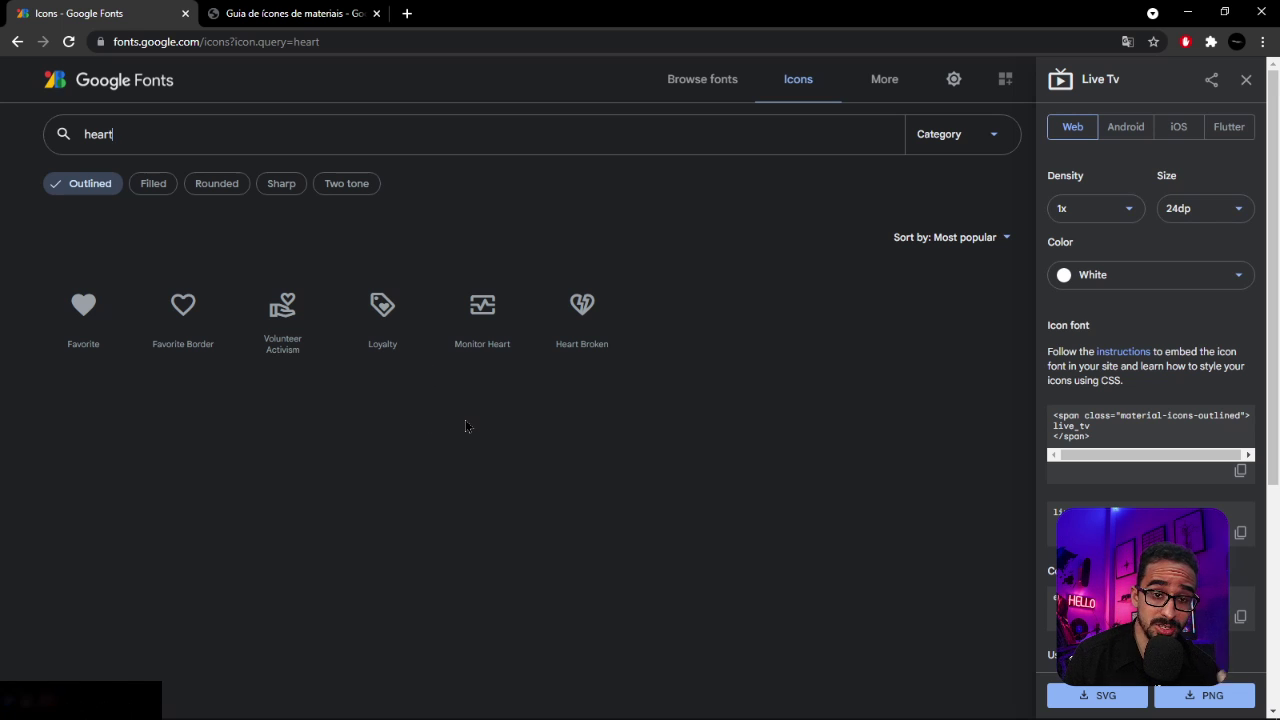
Translate the icons page into Portuguese and select the broken heart icon
left_click(1128, 42)
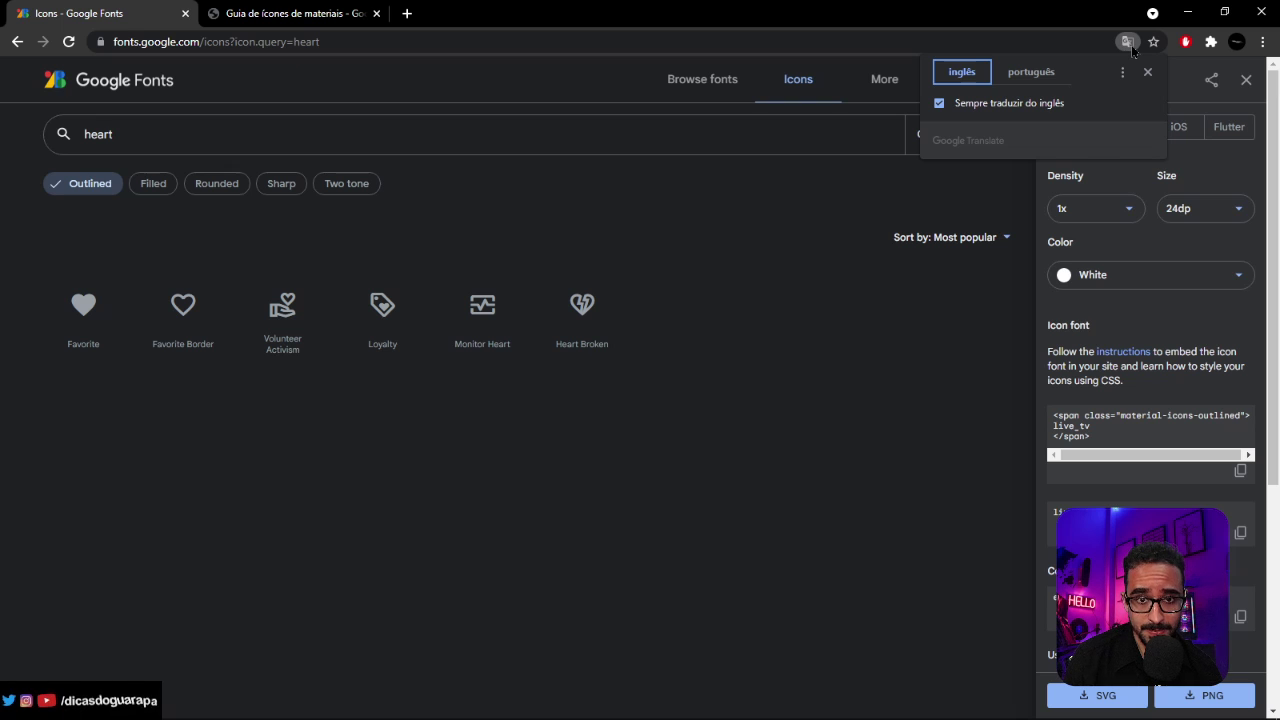
left_click(1030, 72)
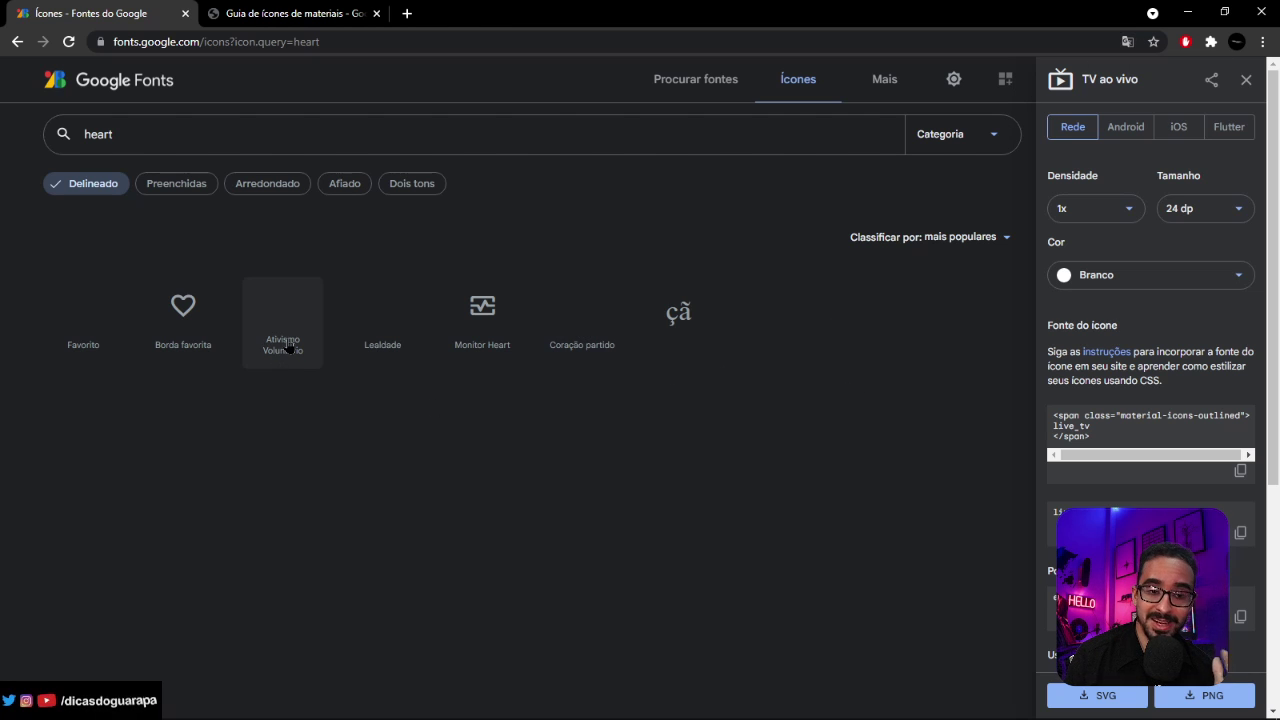
left_click(600, 332)
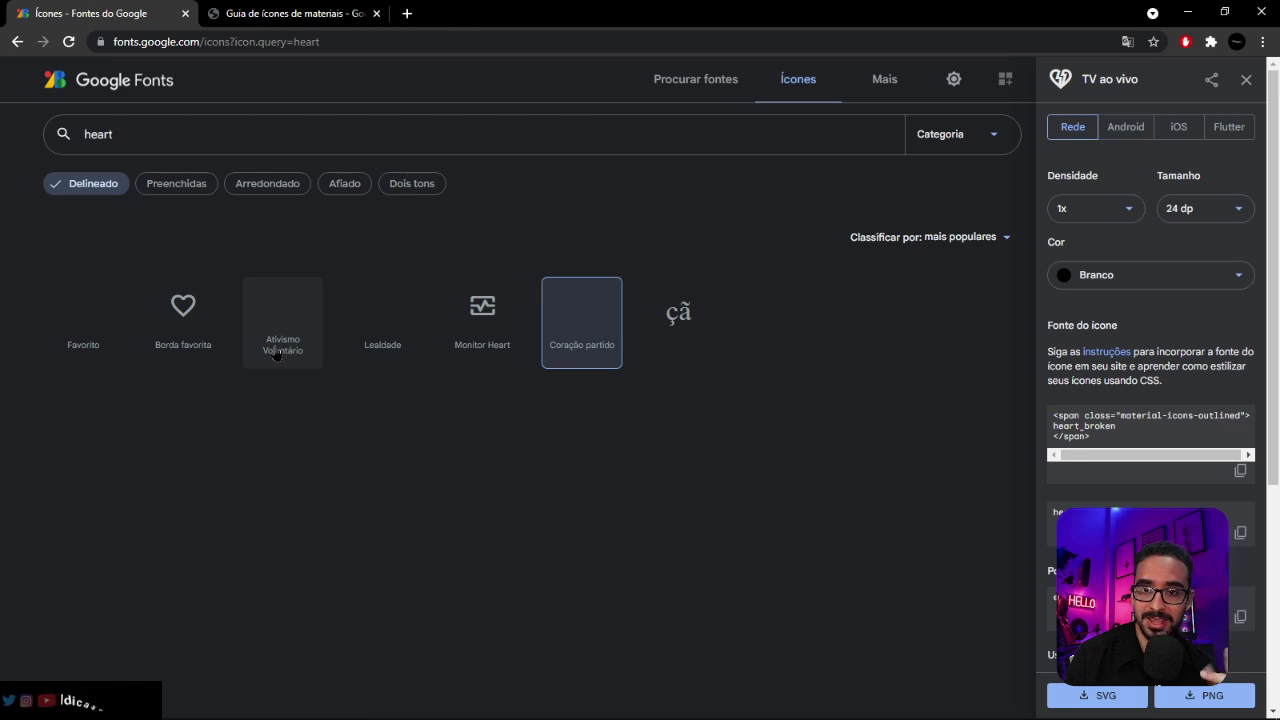
Restore the page to English and search the icons for "job"
left_click(1127, 43)
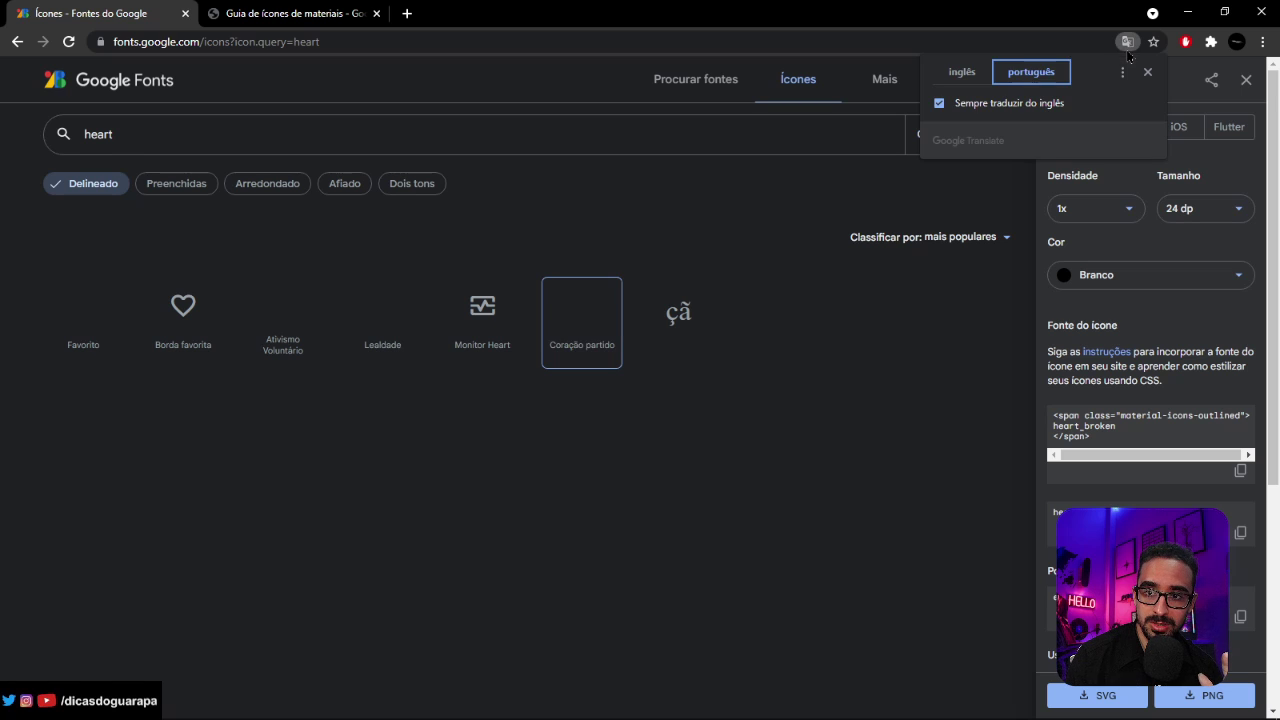
left_click(960, 69)
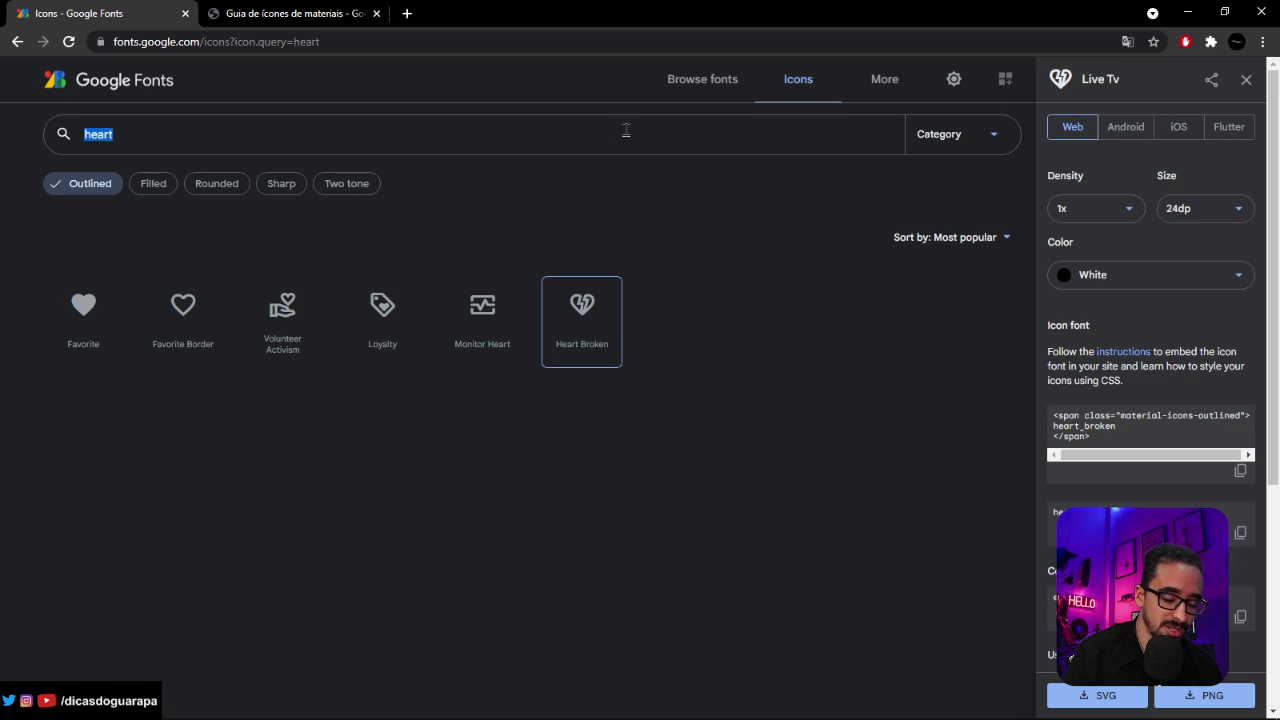
type("job")
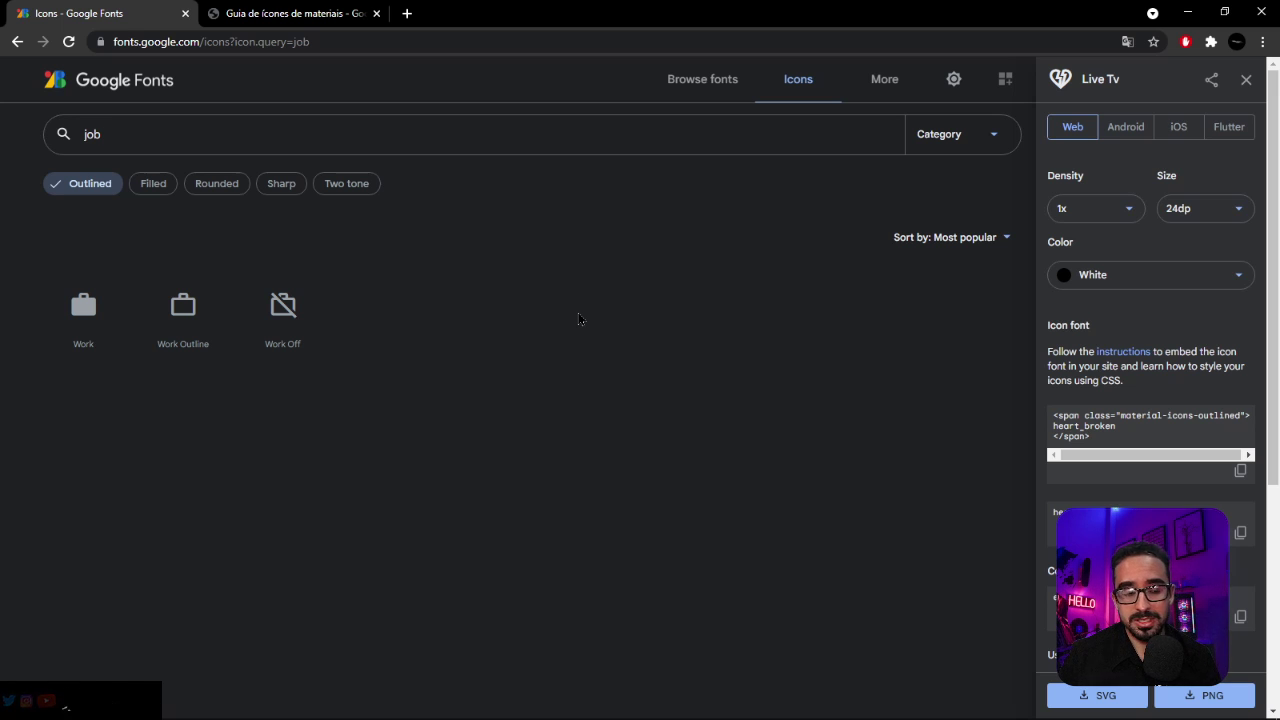
Replace the icon search term with the Portuguese word "trabalho"
key("ctrl+a")
type("trabalho")
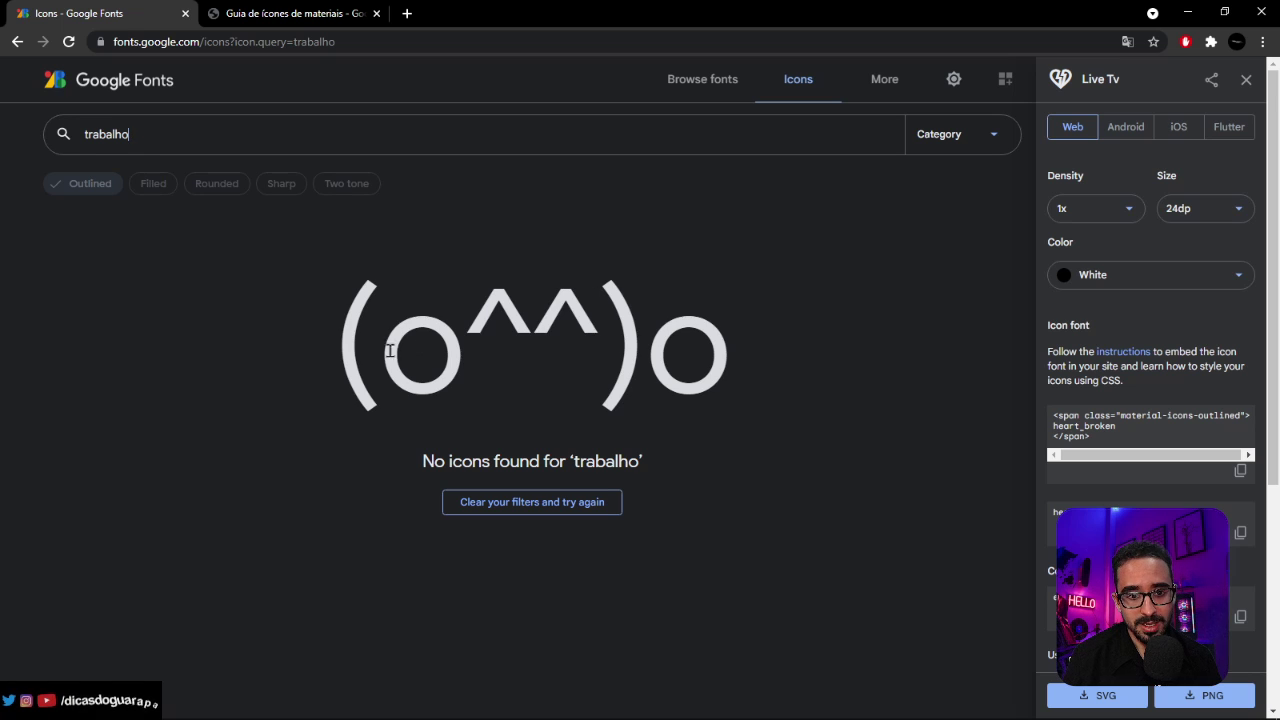
left_click_drag(391, 350, 788, 368)
left_click(770, 378)
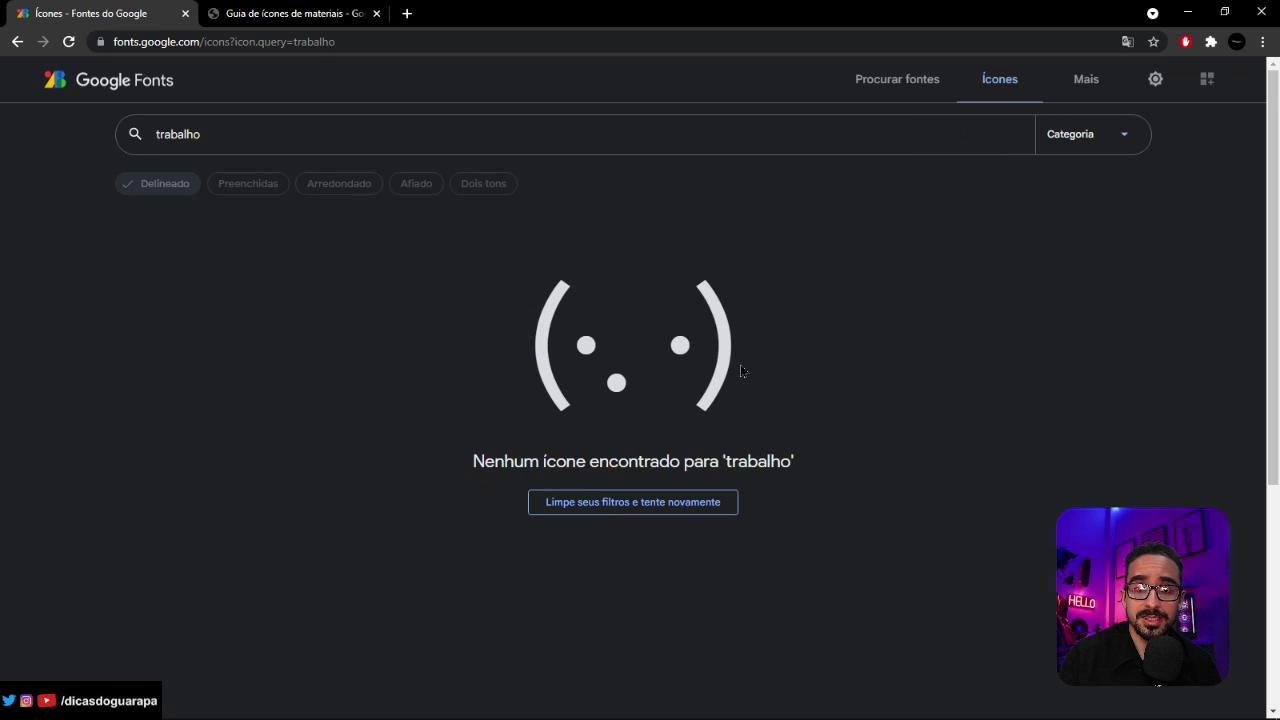